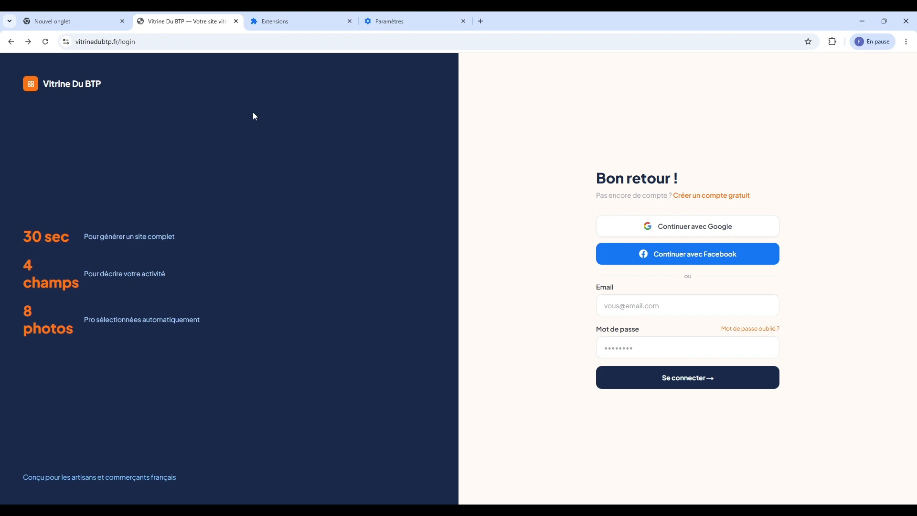
Close the Extensions tab and load the site's home page by removing 'login' from the URL
middle_click(285, 17)
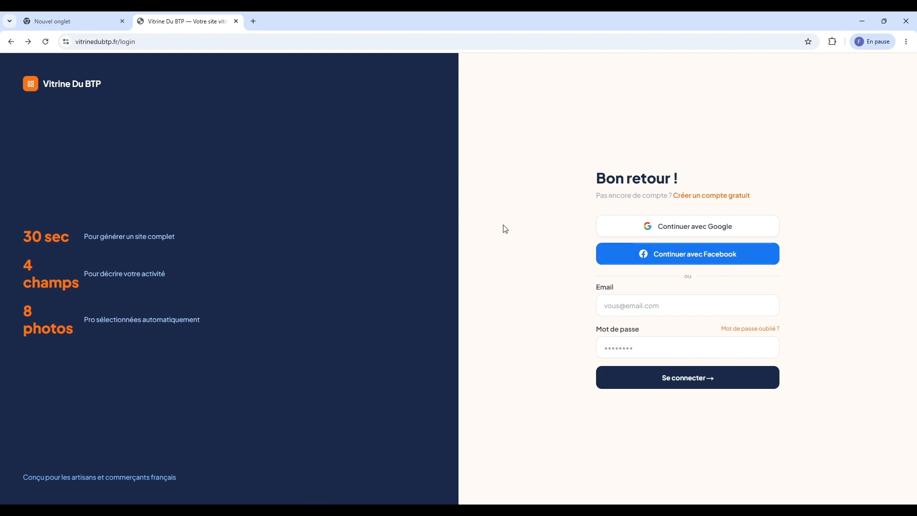
double_click(128, 41)
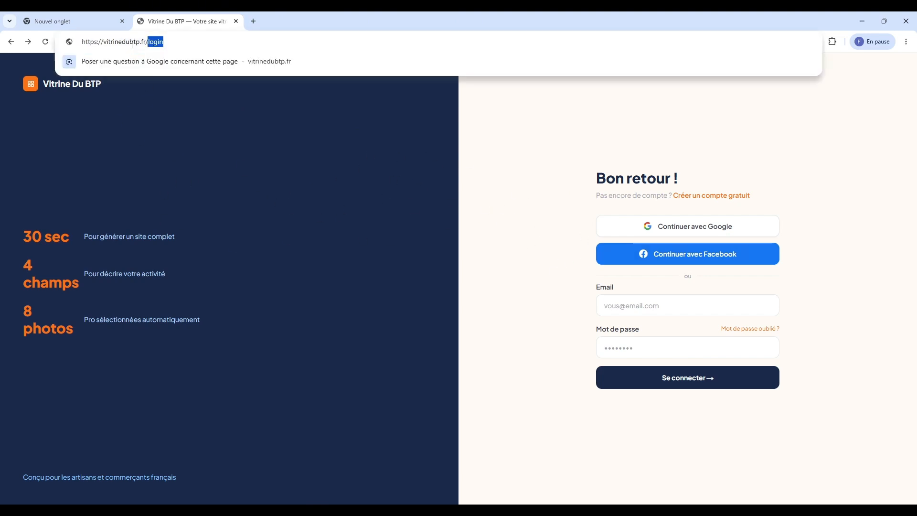
key(BackSpace)
key(Return)
scroll(334, 181, down, 5)
scroll(324, 192, down, 5)
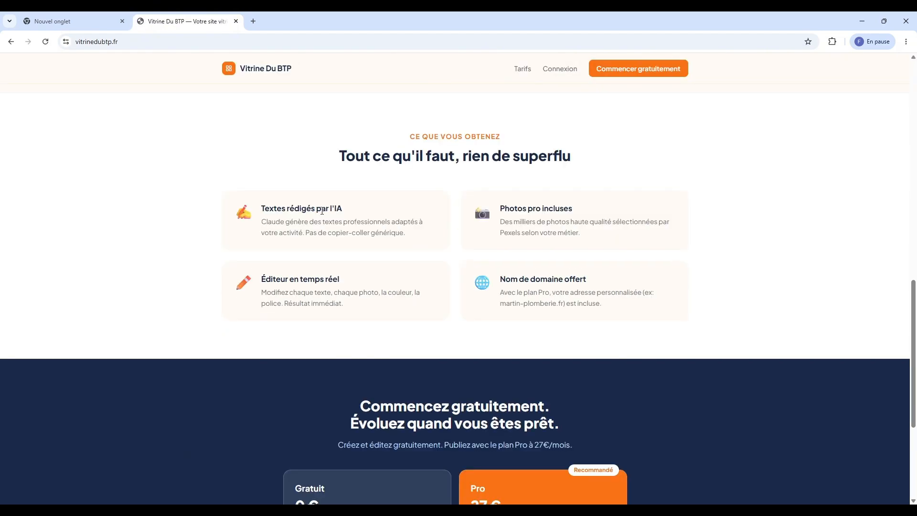
scroll(303, 205, up, 10)
Generate a site for company Martin Plomberie, activity Plombier, city Lyon
click(379, 289)
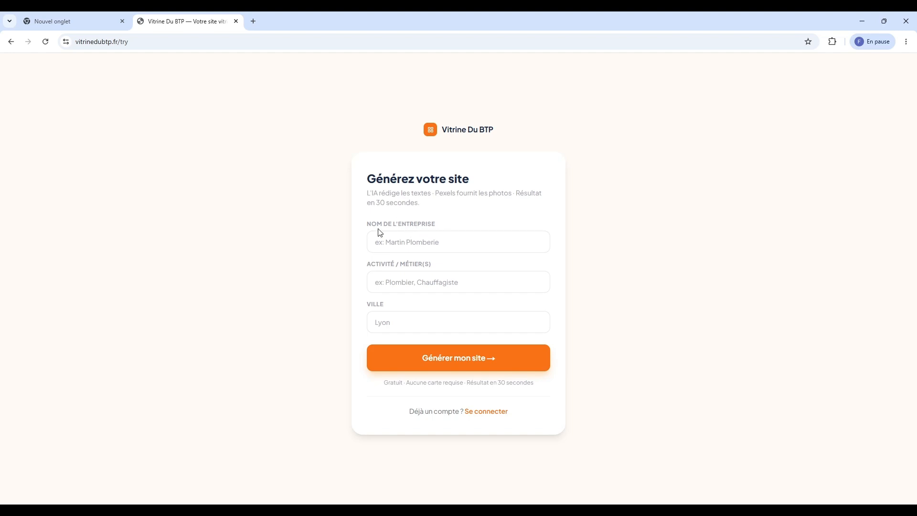
click(424, 241)
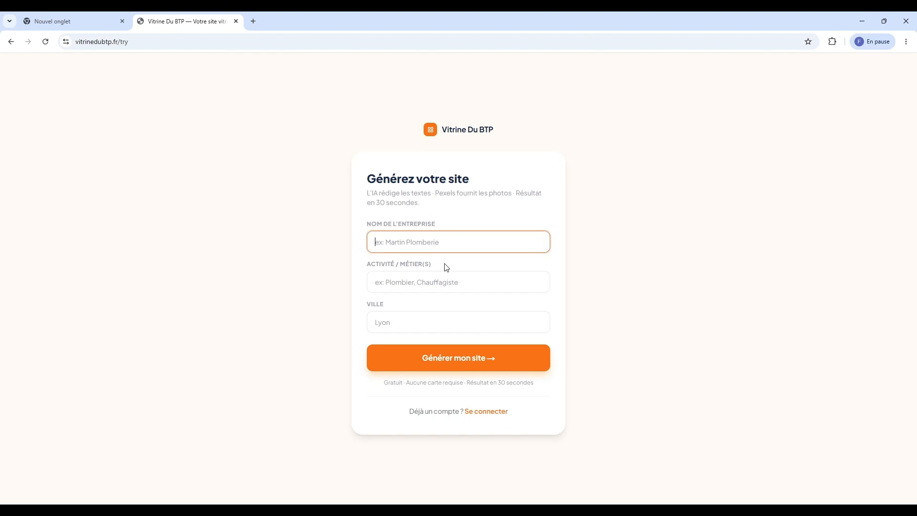
text(Martin Plomberie)
key(Tab)
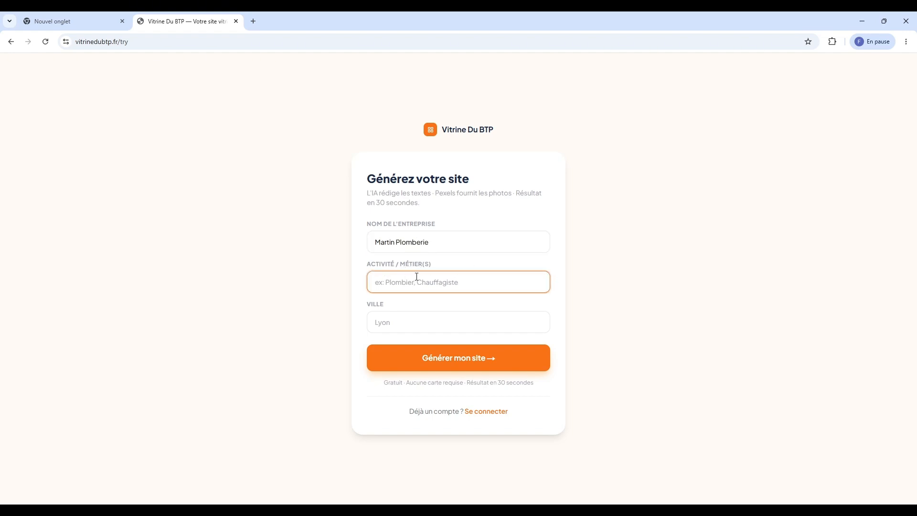
text(Plombier)
key(Tab)
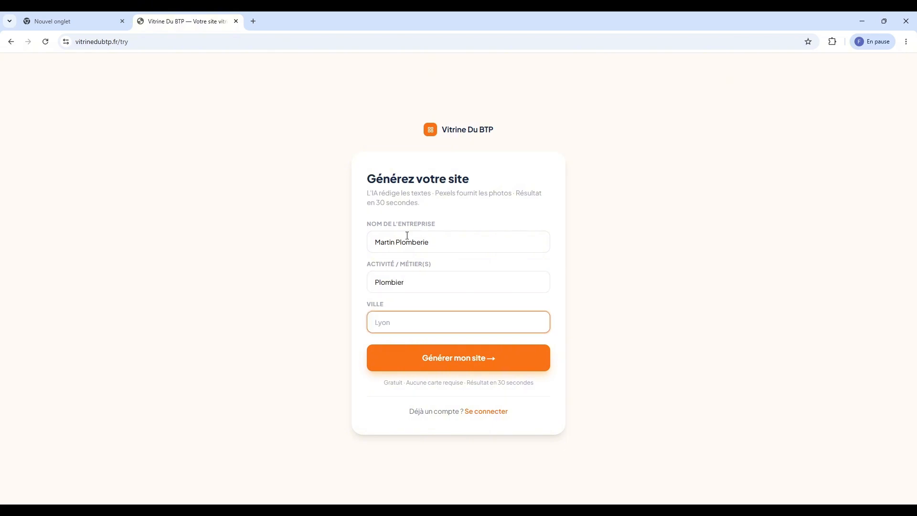
text(Lyon)
click(368, 309)
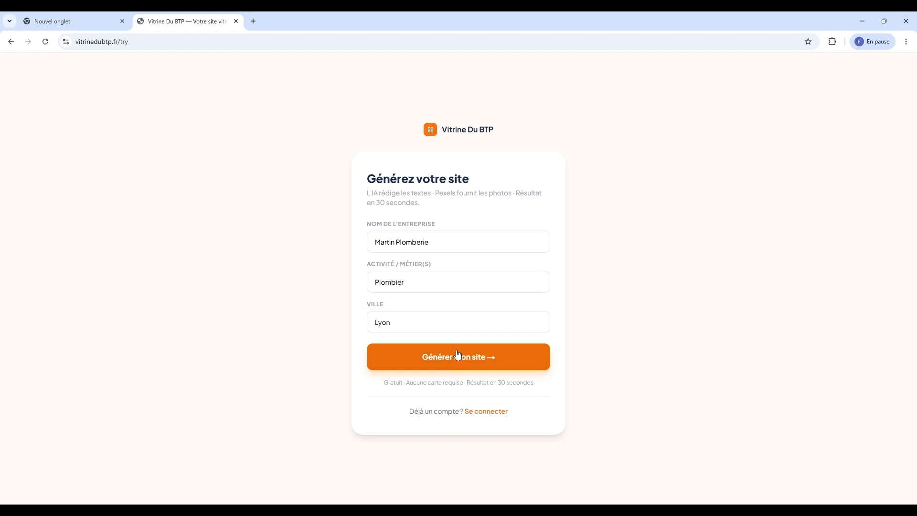
click(472, 357)
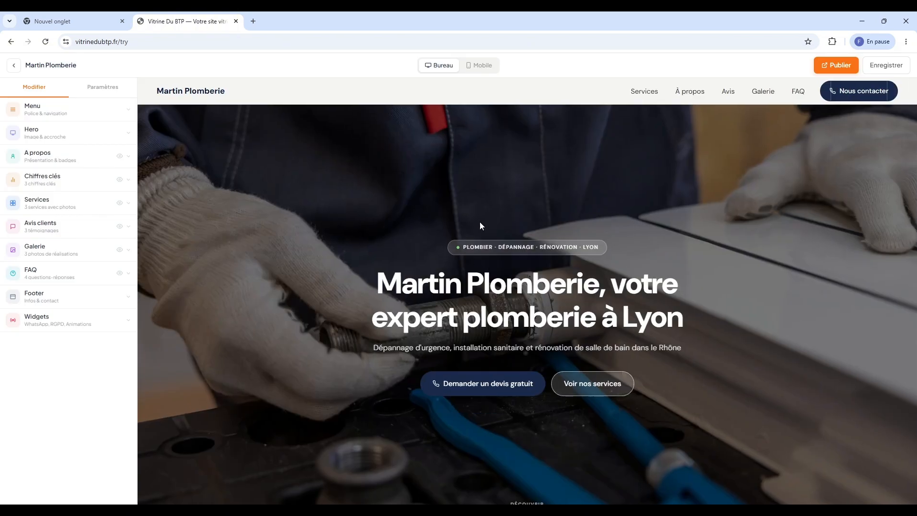
scroll(445, 178, down, 1)
scroll(392, 234, down, 9)
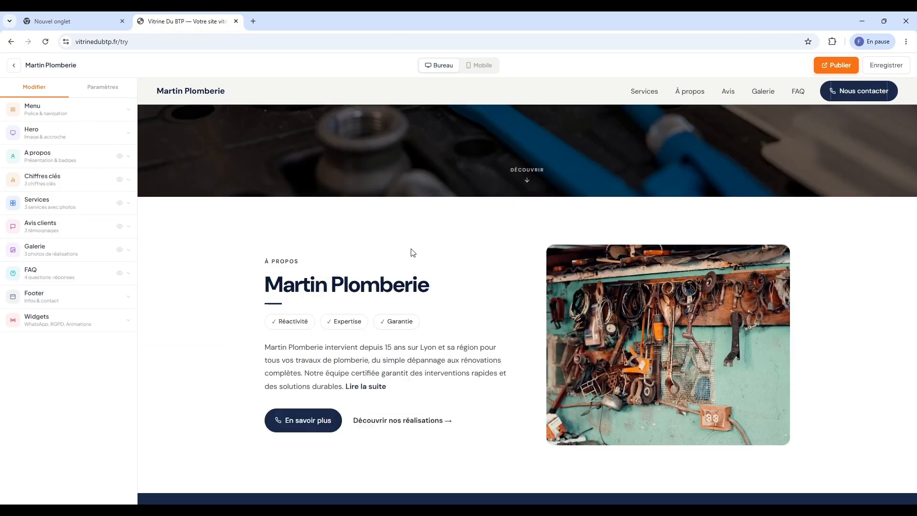
scroll(580, 276, down, 2)
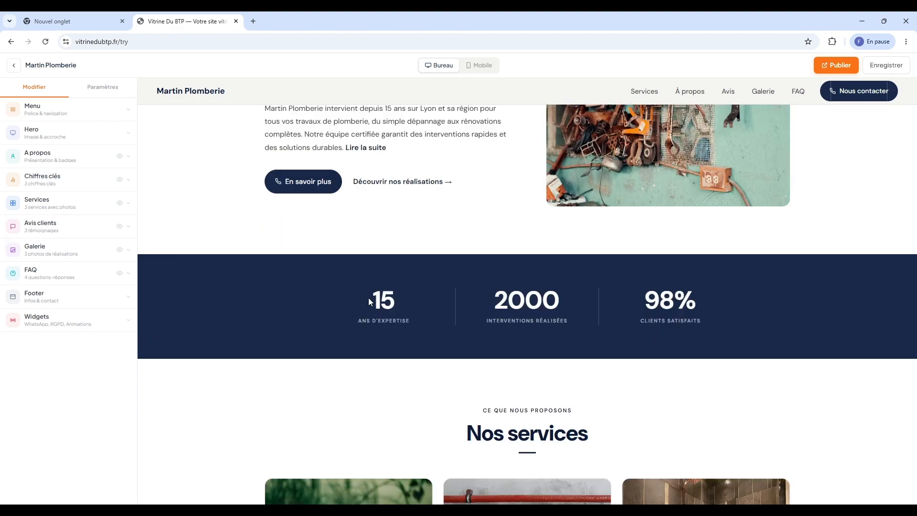
click(78, 151)
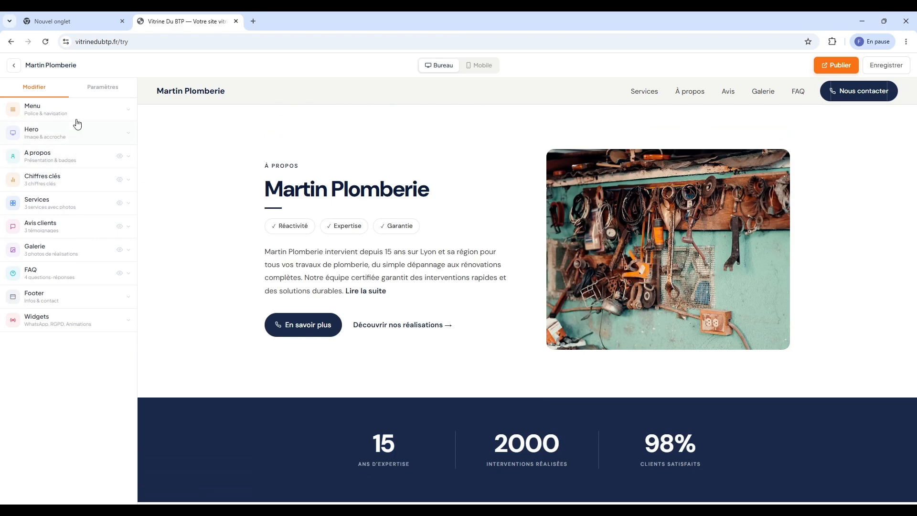
scroll(278, 196, down, 15)
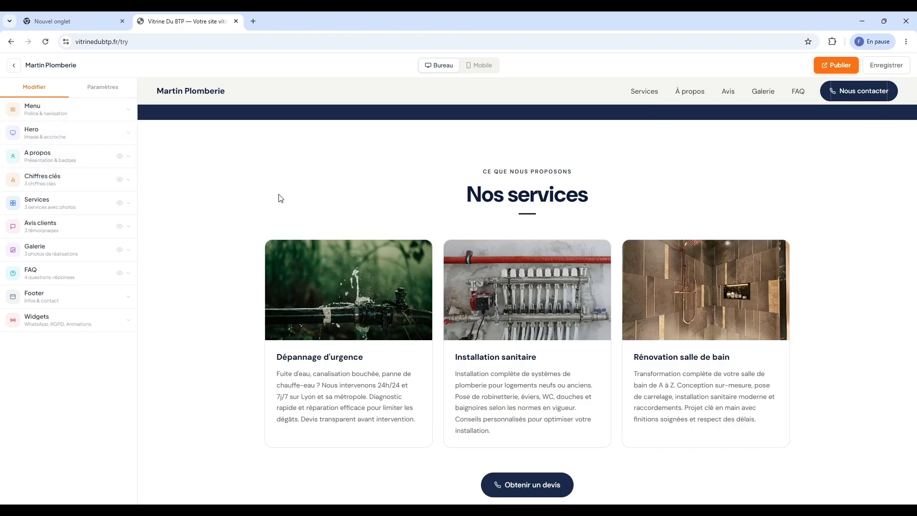
scroll(384, 224, down, 2)
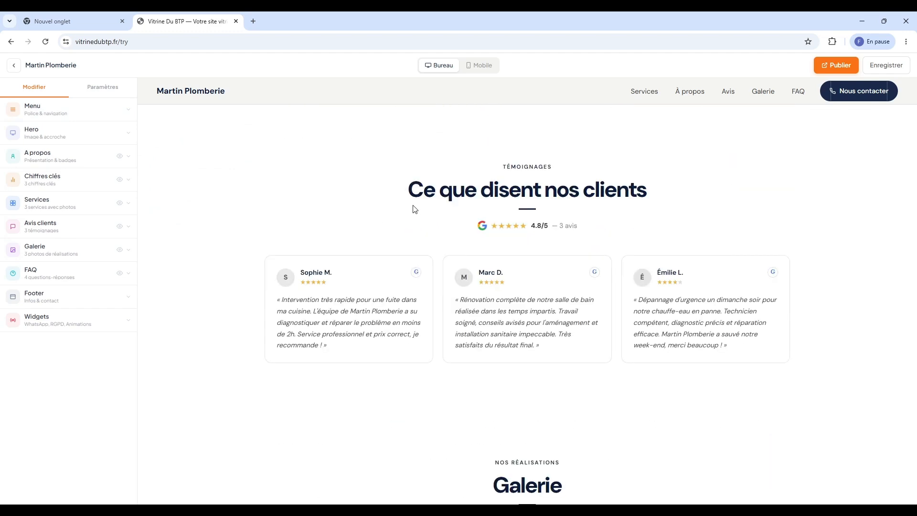
scroll(571, 189, down, 1)
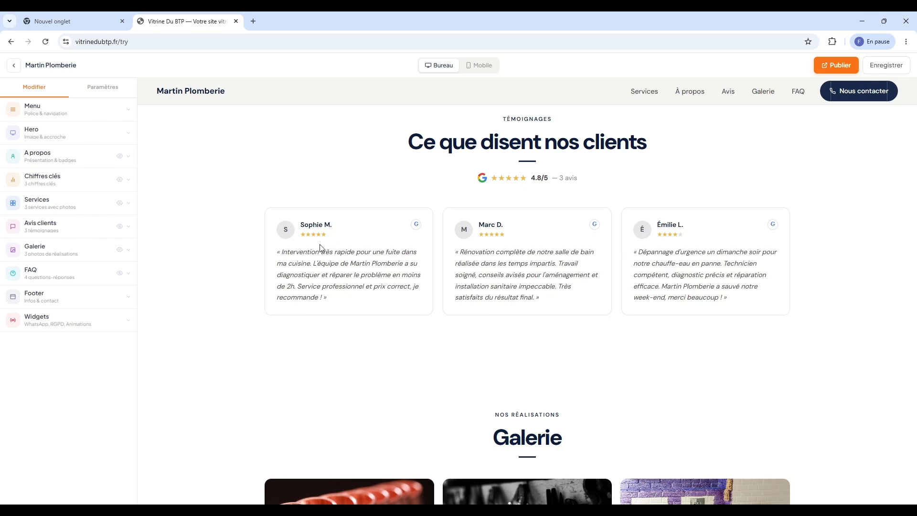
scroll(356, 238, down, 2)
scroll(382, 265, down, 3)
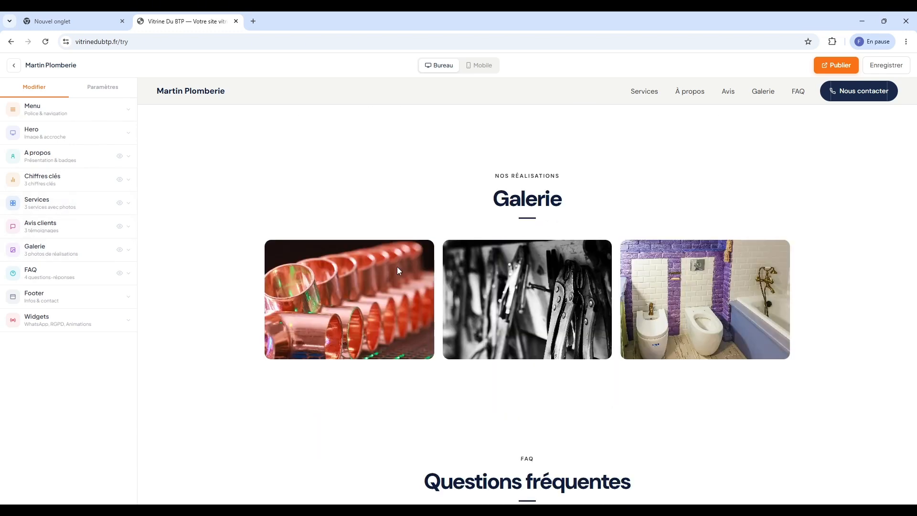
scroll(398, 270, down, 1)
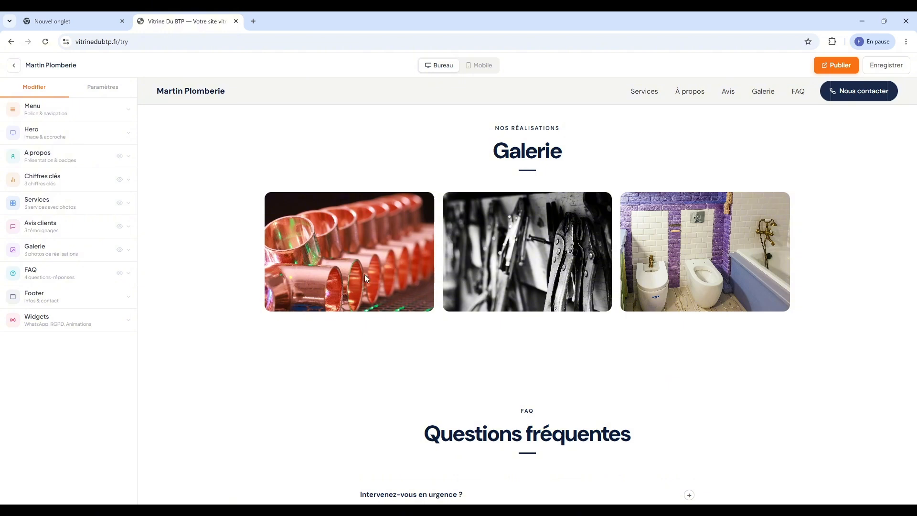
scroll(372, 263, down, 4)
scroll(430, 274, down, 1)
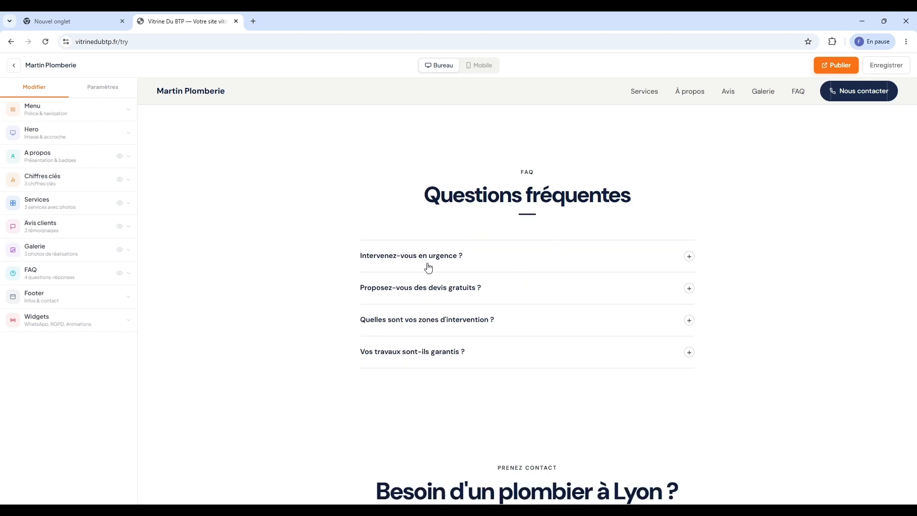
click(429, 257)
click(431, 290)
click(431, 290)
scroll(426, 303, down, 4)
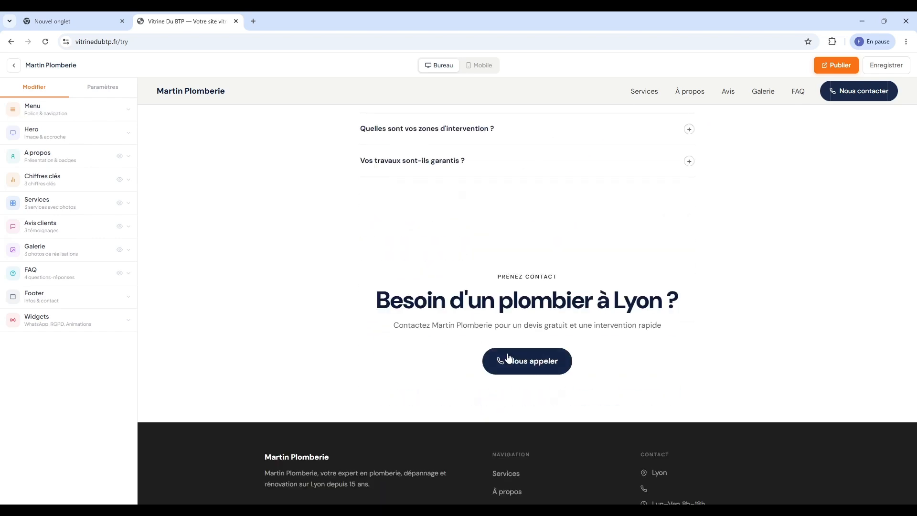
click(525, 362)
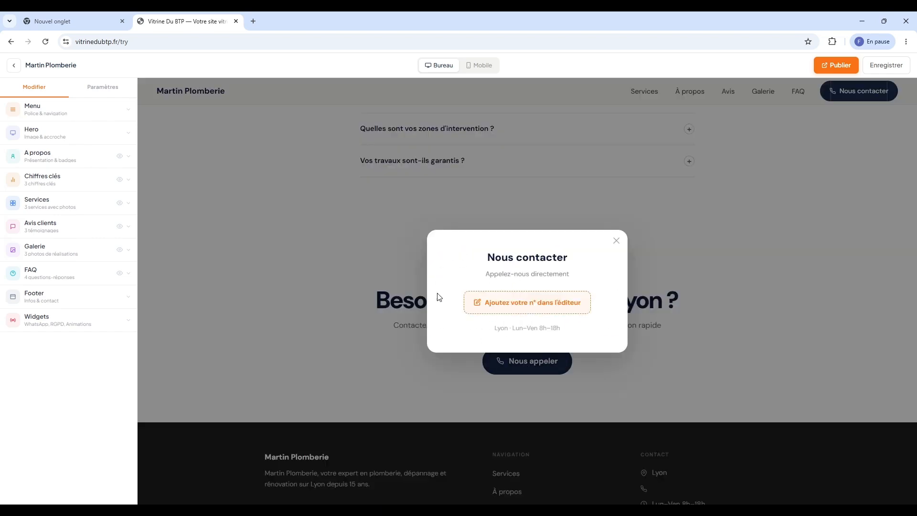
drag(485, 302, 533, 302)
click(535, 303)
click(664, 355)
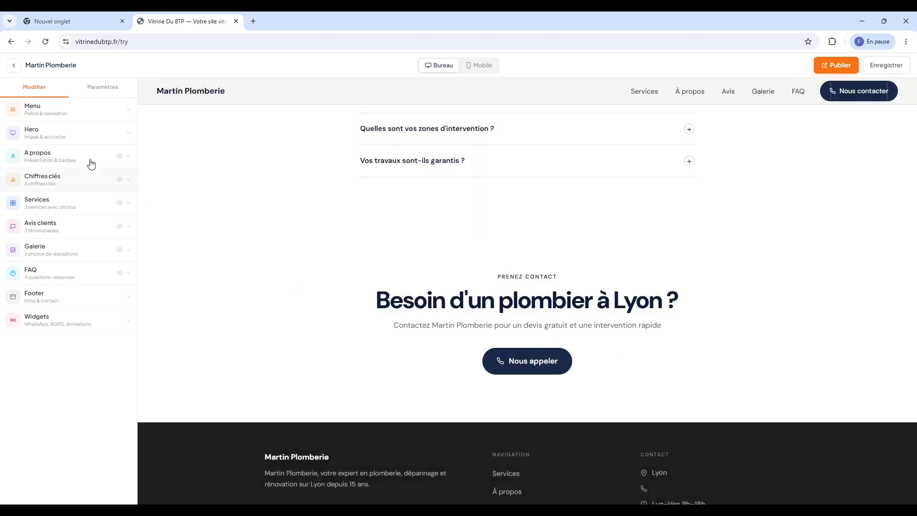
click(104, 88)
click(52, 117)
click(26, 204)
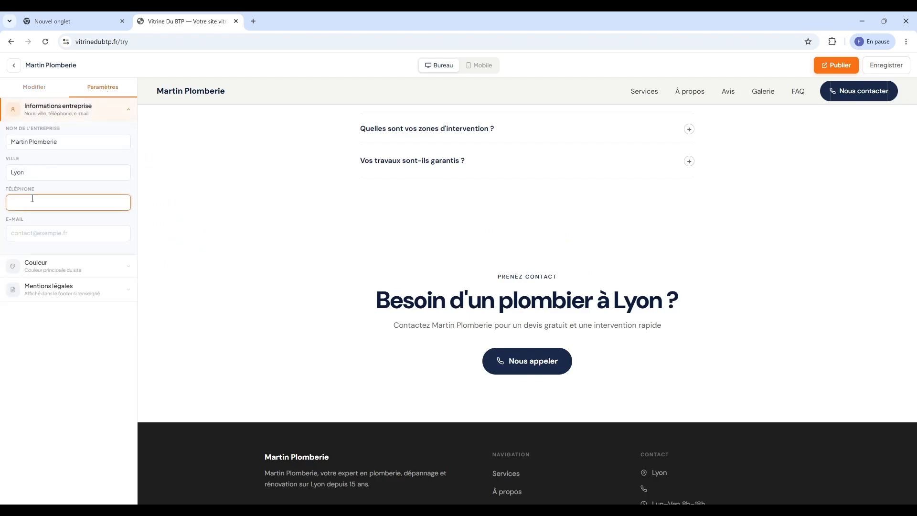
text(06 12 34 56 78)
click(67, 239)
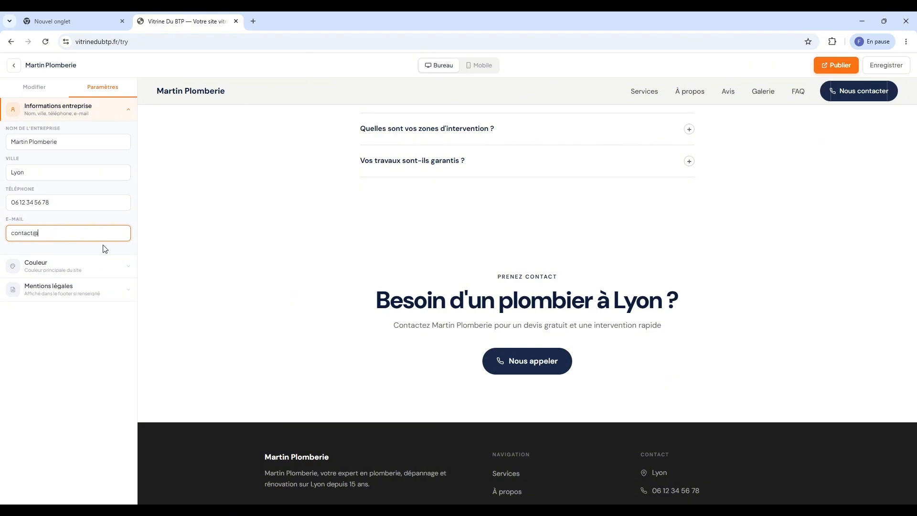
click(240, 257)
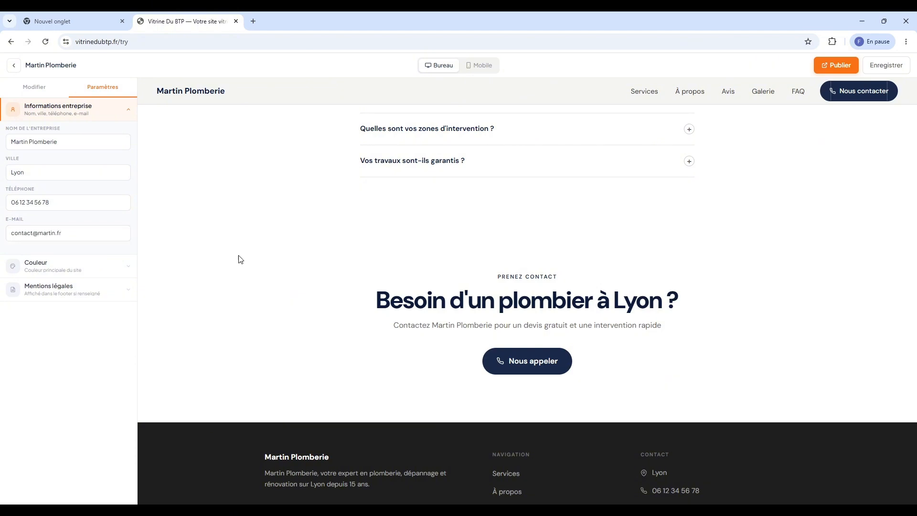
scroll(514, 264, up, 15)
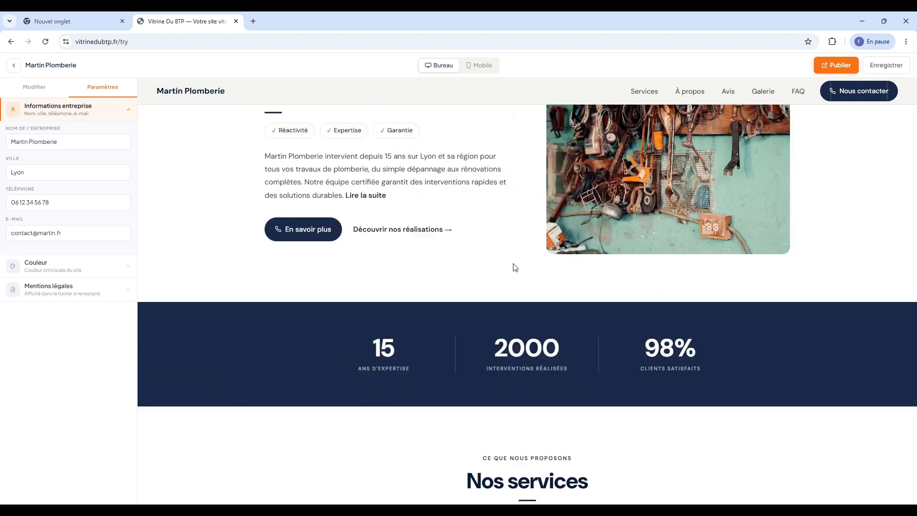
scroll(514, 267, up, 6)
click(540, 239)
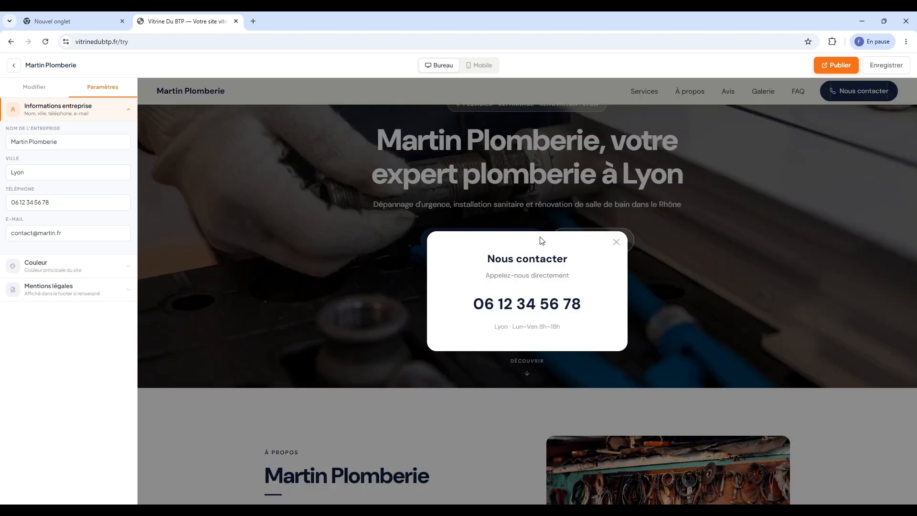
drag(540, 240, 508, 273)
click(505, 293)
click(615, 242)
scroll(442, 191, up, 2)
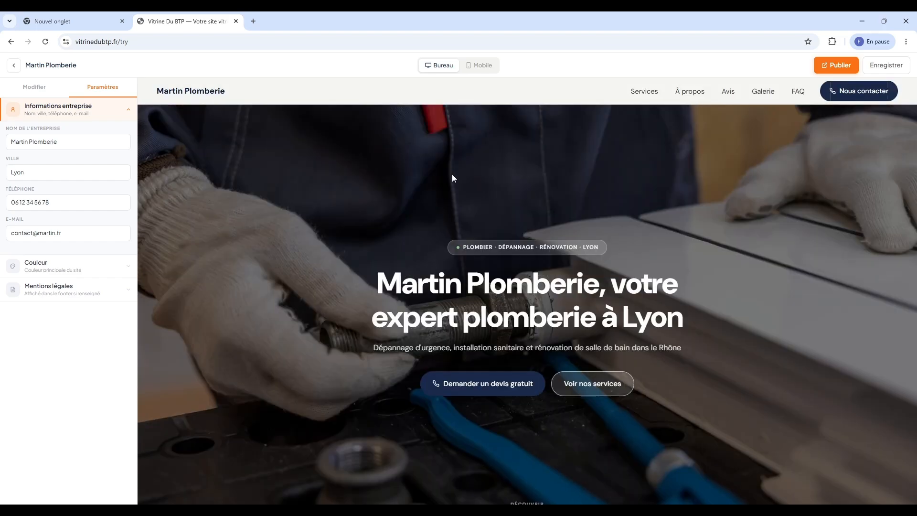
scroll(546, 169, down, 10)
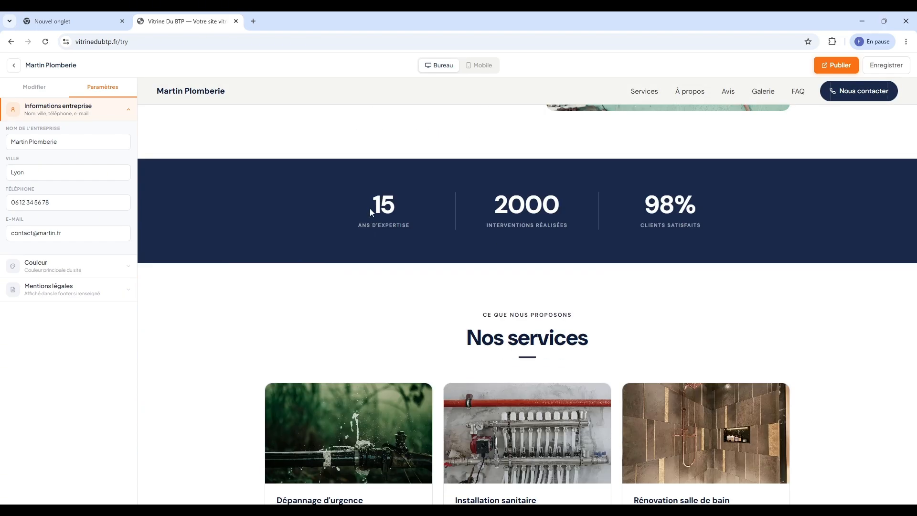
scroll(346, 213, down, 15)
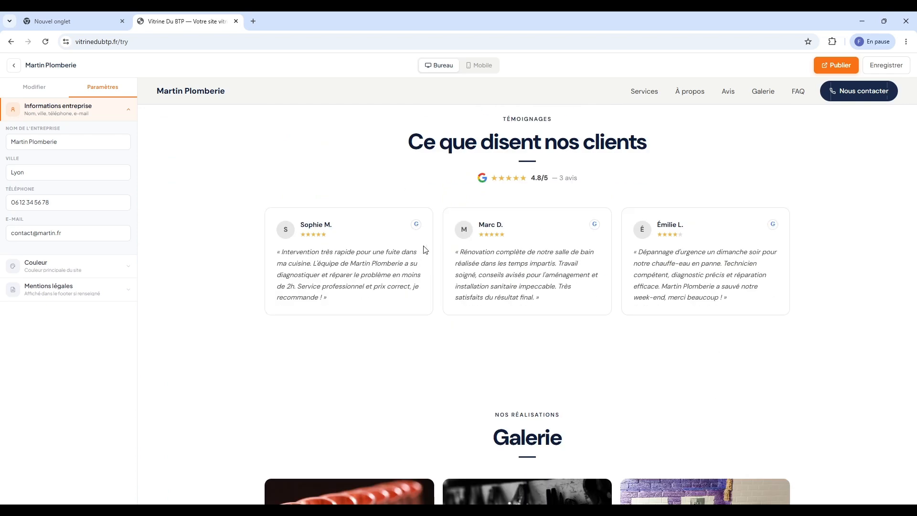
scroll(413, 253, down, 4)
scroll(426, 256, up, 2)
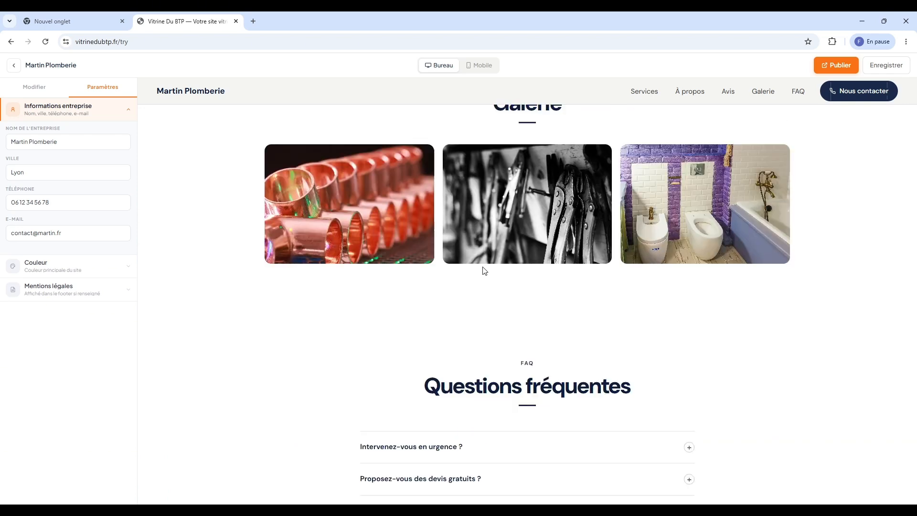
scroll(483, 270, down, 7)
scroll(476, 274, down, 3)
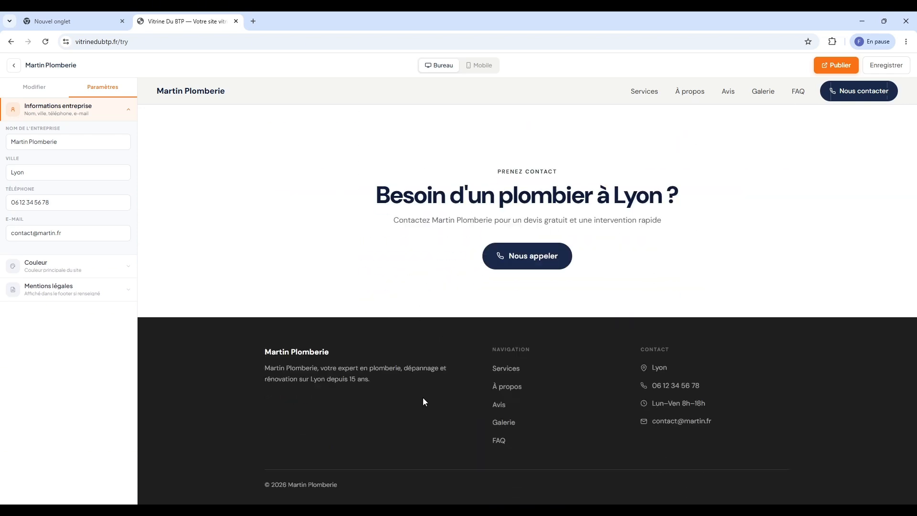
scroll(307, 266, up, 10)
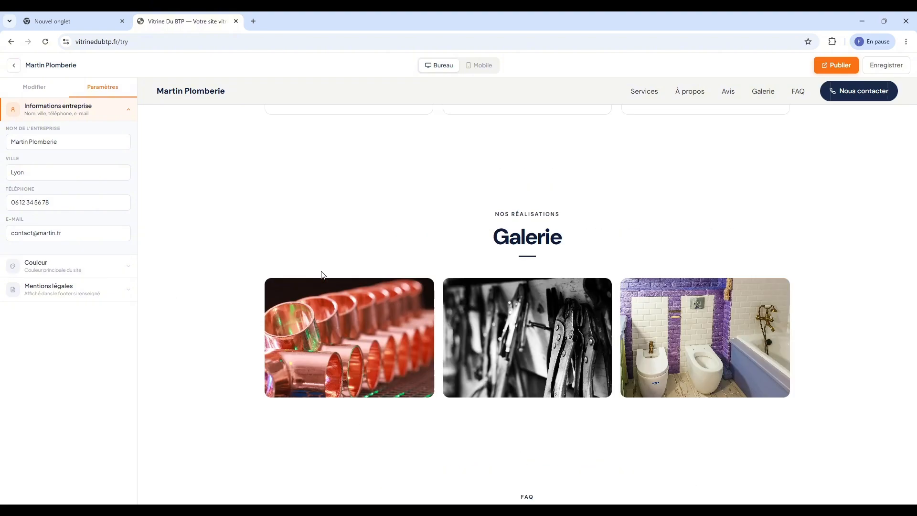
scroll(327, 282, up, 15)
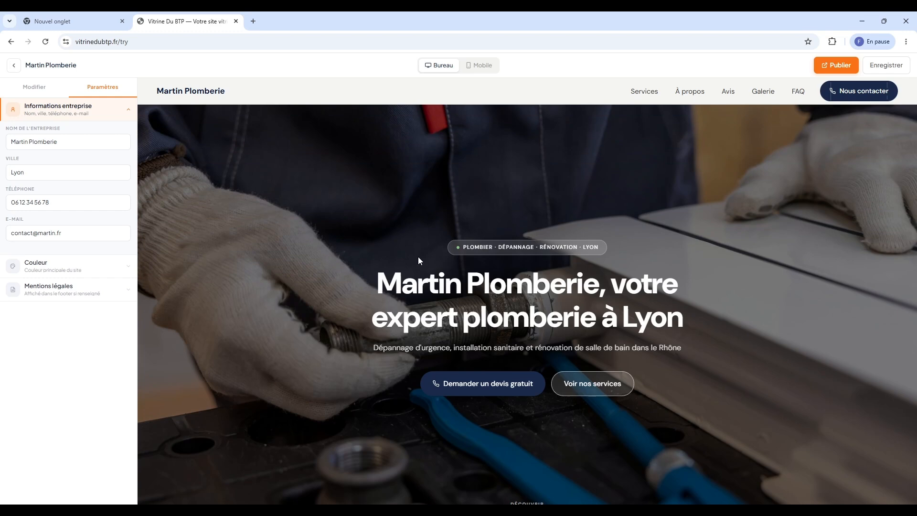
Expand the Hero section's image and text fields in the Modifier sidebar
click(31, 84)
scroll(427, 219, down, 1)
scroll(288, 206, up, 1)
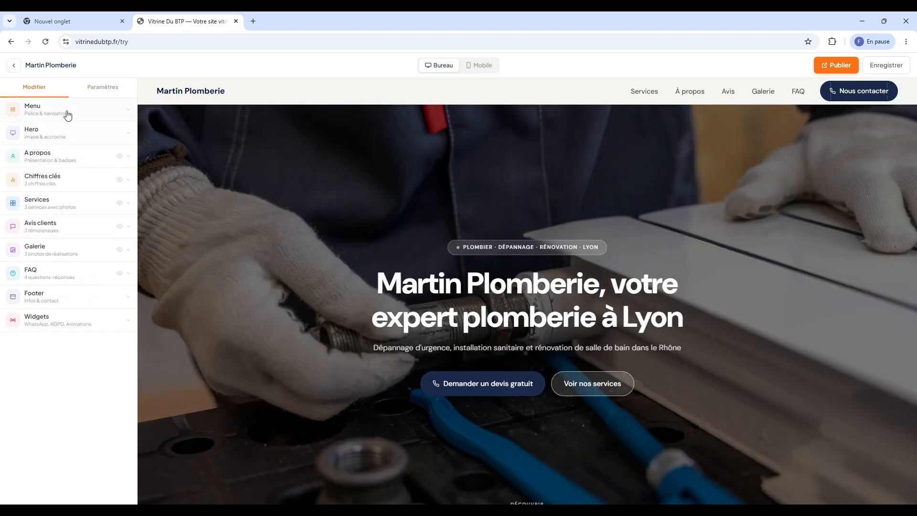
click(65, 112)
click(53, 109)
click(59, 133)
mouse_move(62, 182)
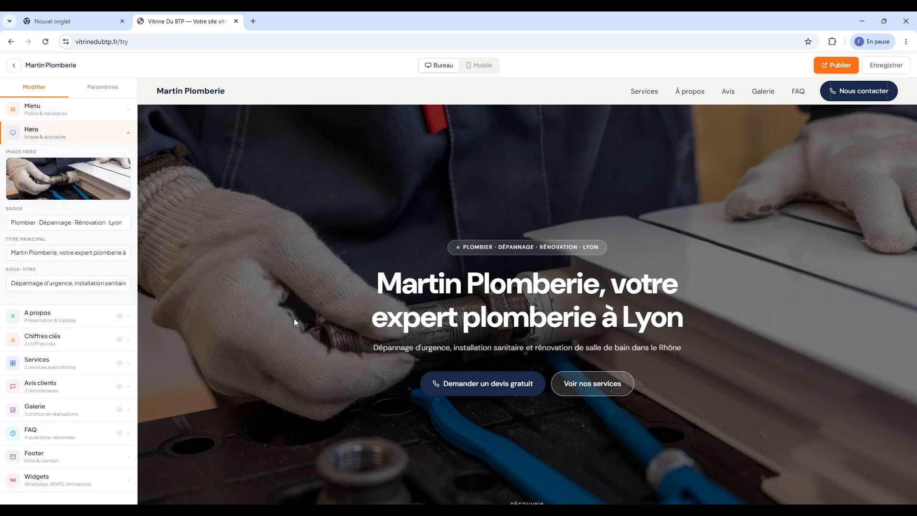
scroll(181, 210, down, 1)
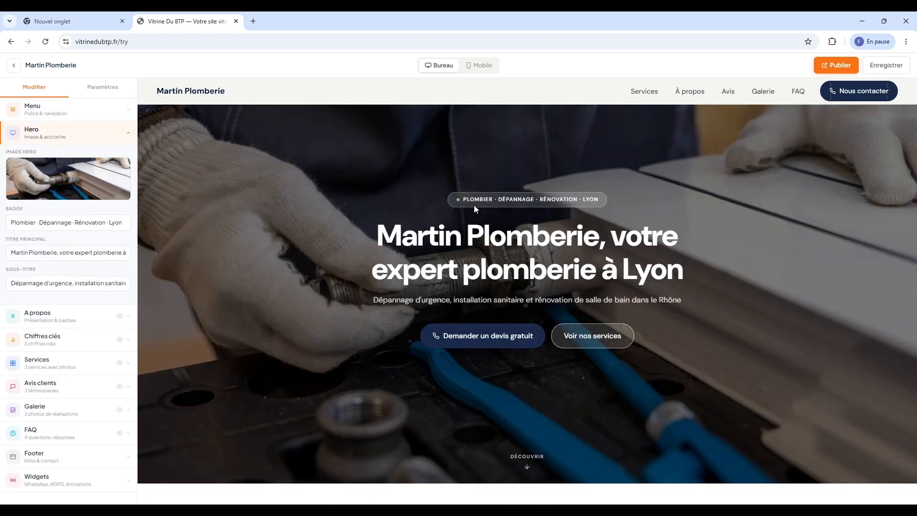
drag(470, 199, 489, 199)
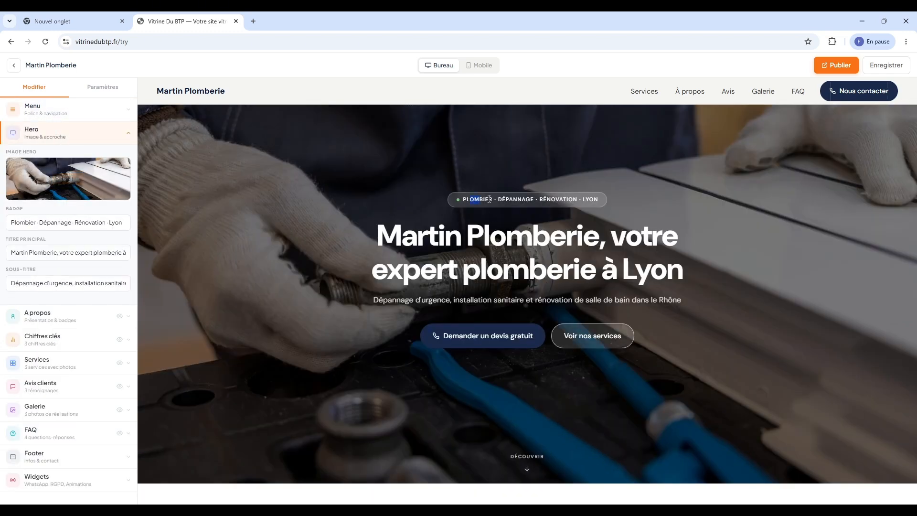
Edit the Badge field to read 'Plombier · Rénovation · Marseille'
double_click(63, 223)
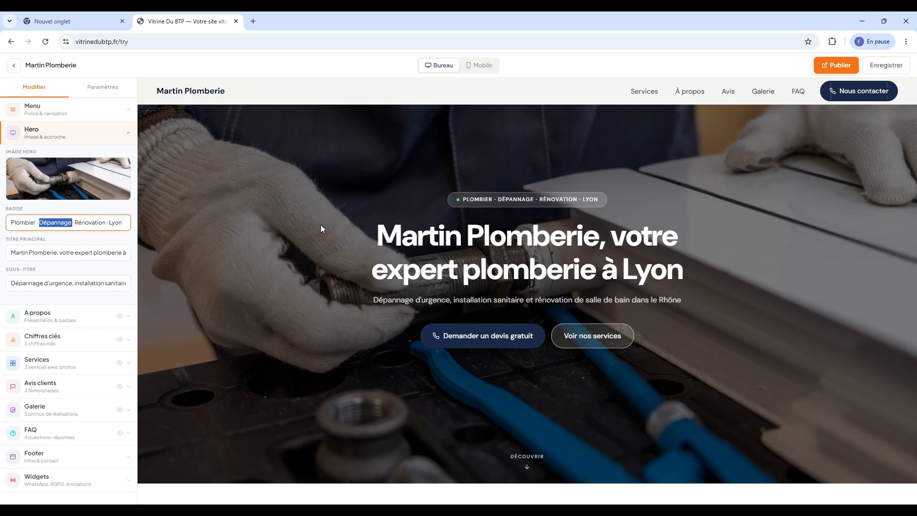
key(BackSpace)
key(BackSpace)
key(BackSpace)
key(BackSpace)
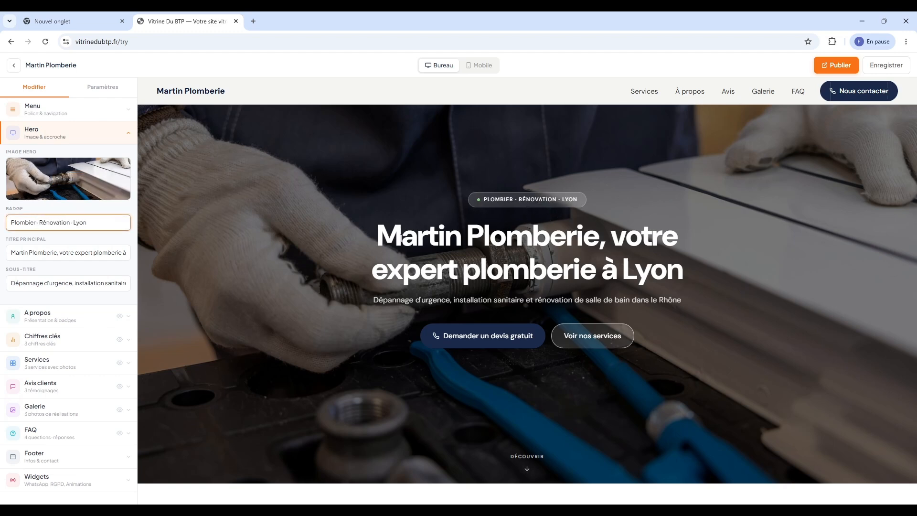
double_click(80, 223)
text(Marseille)
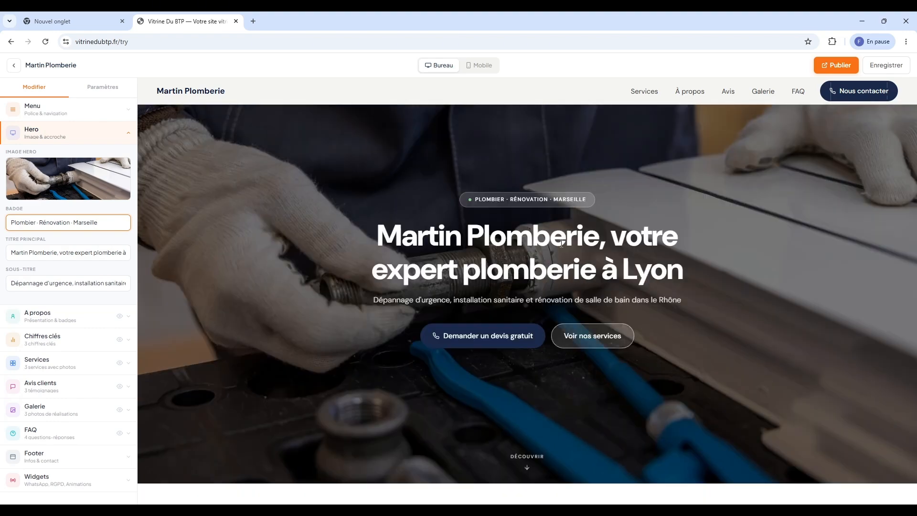
scroll(345, 219, down, 1)
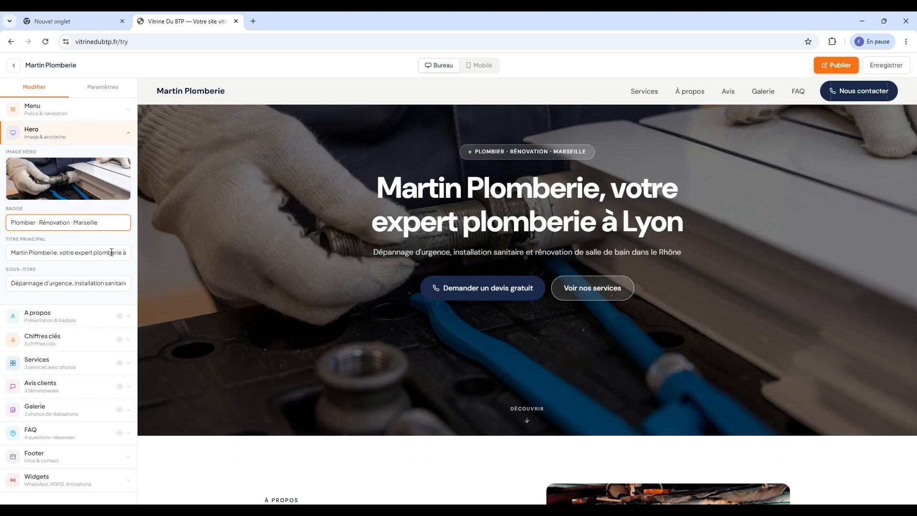
Expand À propos and reveal its full presentation paragraph with 'Lire la suite'
click(56, 319)
scroll(252, 318, down, 1)
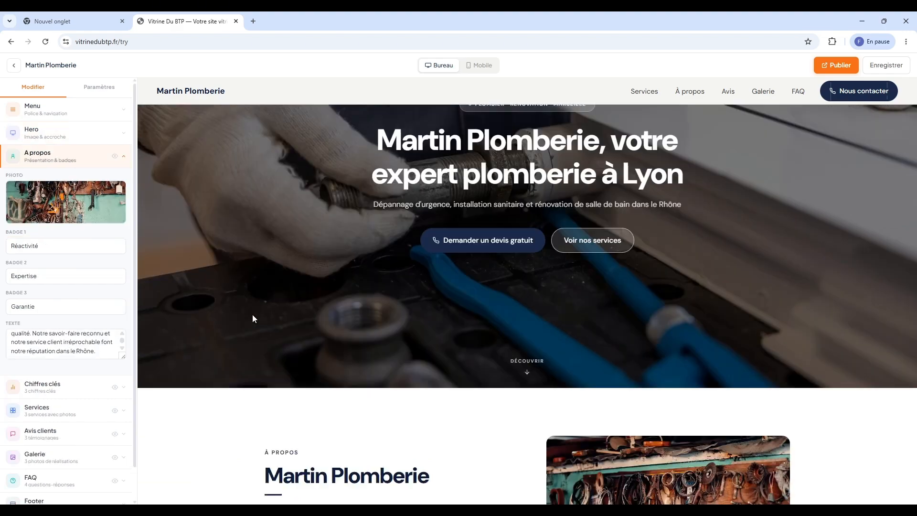
scroll(252, 318, down, 5)
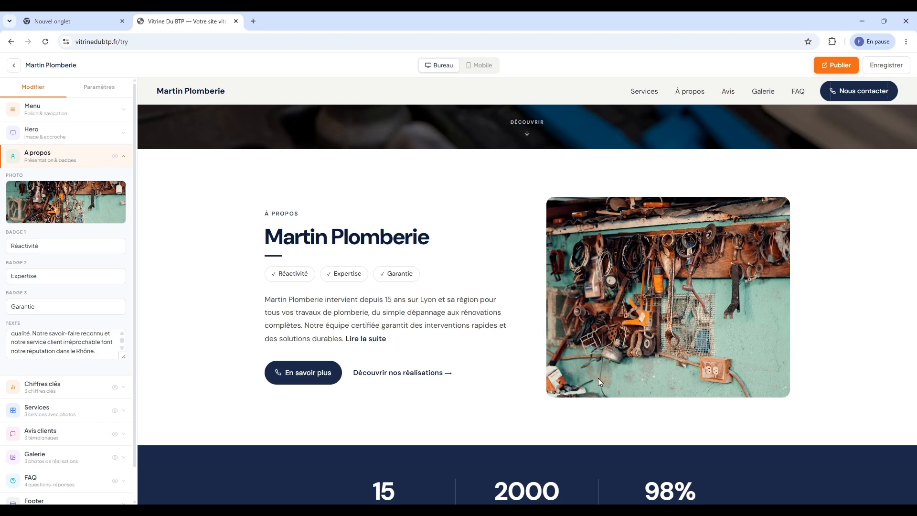
scroll(362, 300, down, 1)
click(365, 291)
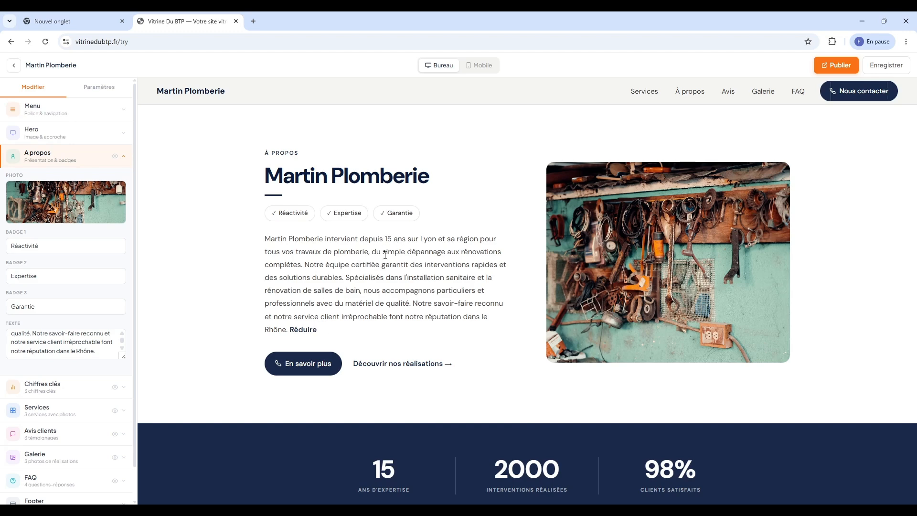
scroll(385, 255, down, 3)
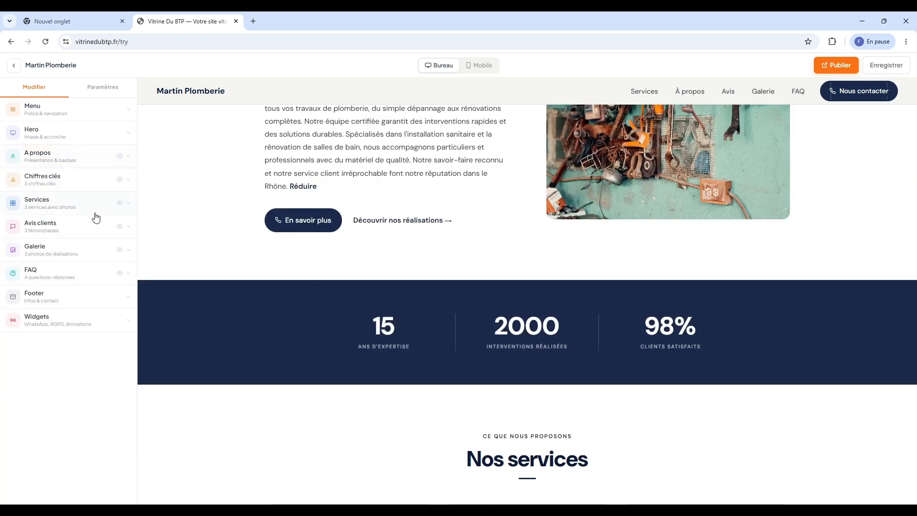
In Chiffres clés, set Chiffre 1 to 8 and shorten Chiffre 2 from 2000 to 200
click(73, 182)
click(65, 224)
drag(60, 228, 4, 223)
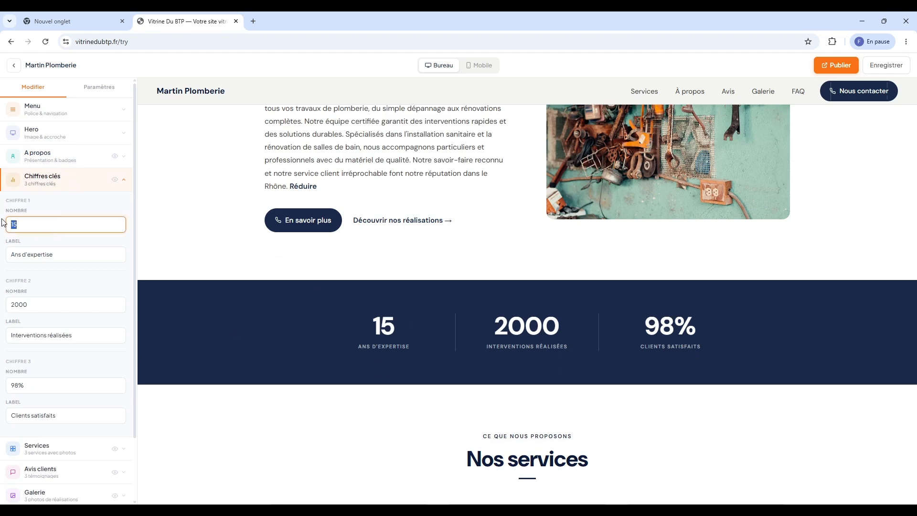
text(8)
click(71, 254)
scroll(362, 323, down, 1)
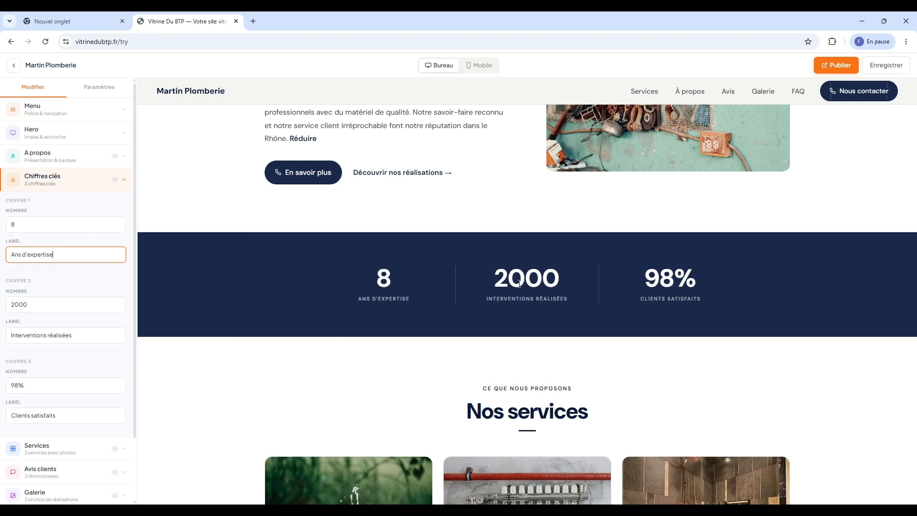
click(38, 299)
scroll(72, 310, down, 2)
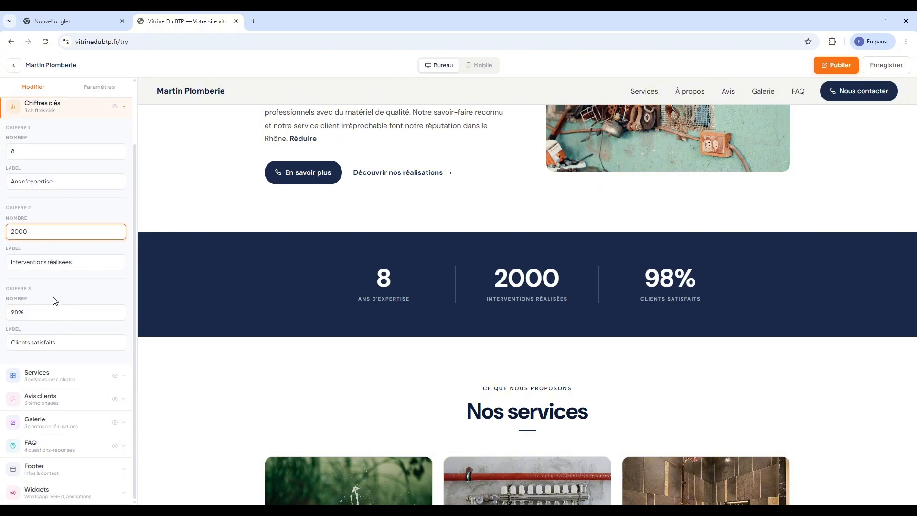
key(BackSpace)
Expand Services, then scroll to the Avis clients fields and the Témoignages preview
click(39, 373)
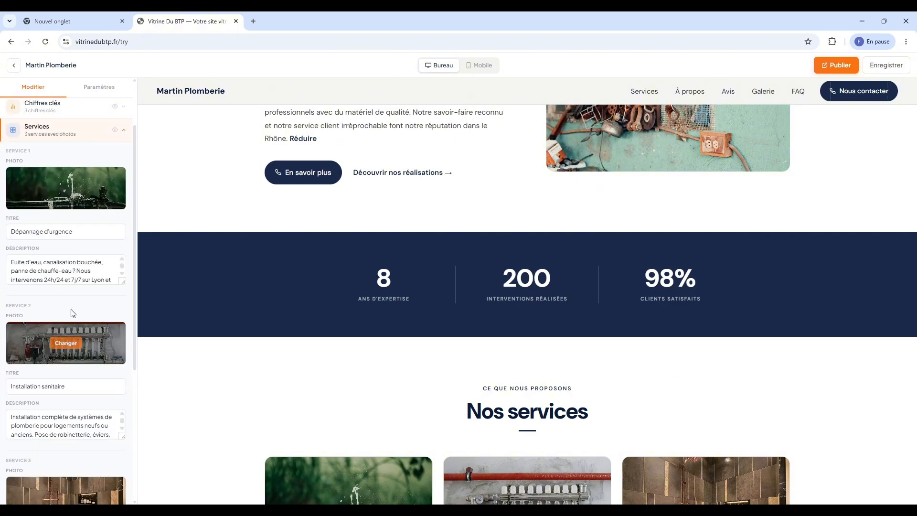
scroll(76, 253, down, 1)
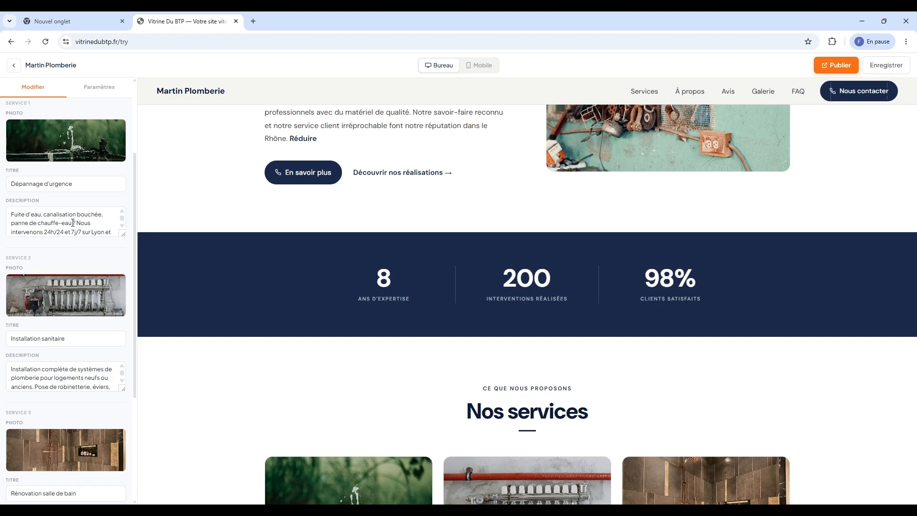
scroll(329, 256, down, 8)
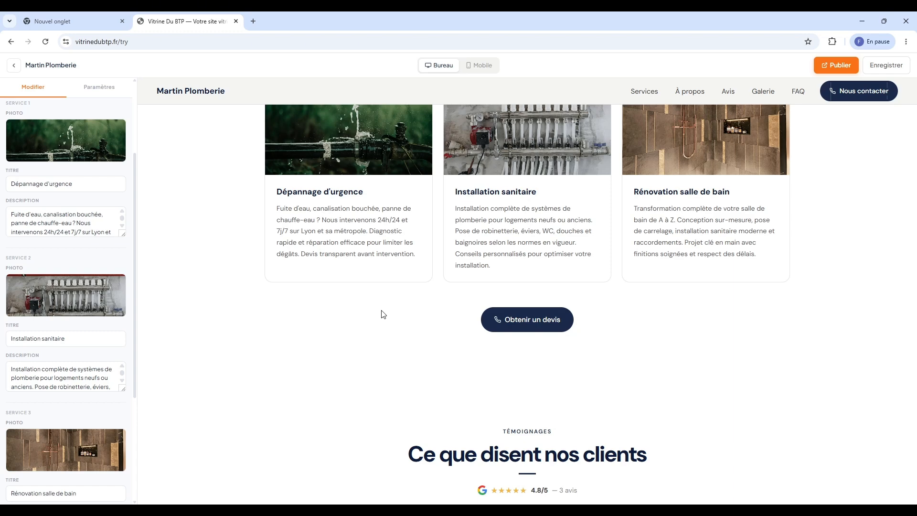
scroll(88, 334, down, 10)
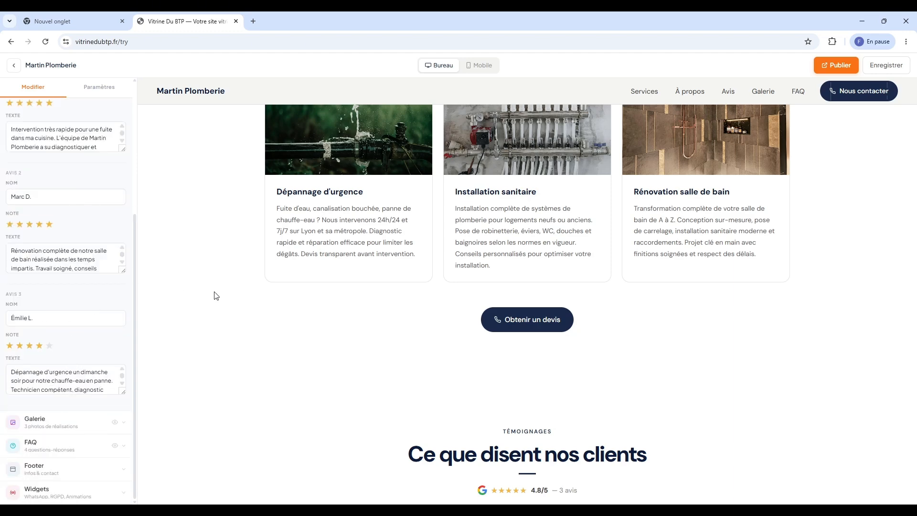
scroll(216, 296, down, 5)
scroll(53, 219, up, 2)
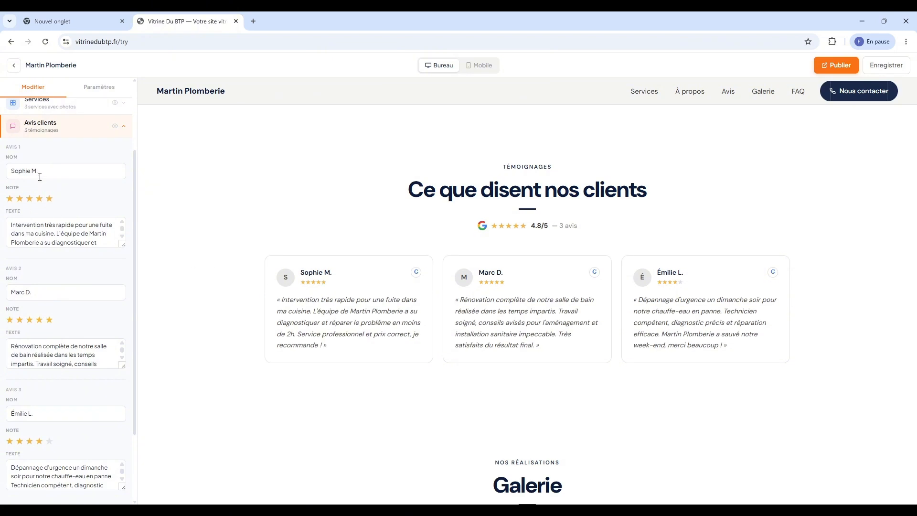
scroll(57, 219, down, 2)
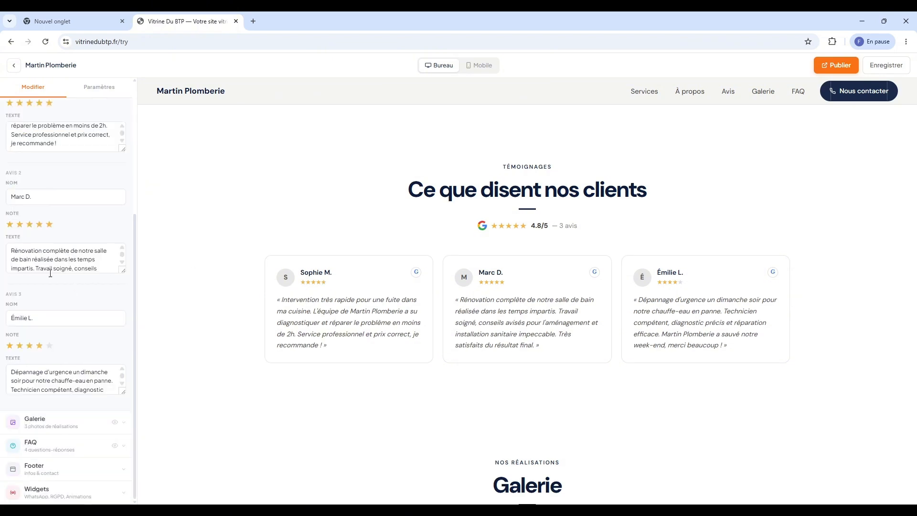
Expand the gallery and FAQ fields and scroll the preview to Questions fréquentes
click(69, 423)
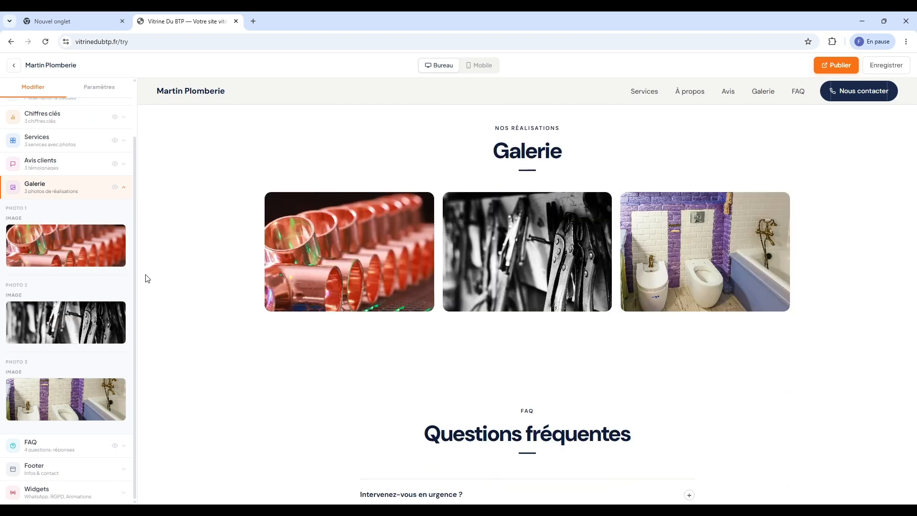
mouse_move(38, 265)
scroll(191, 286, down, 2)
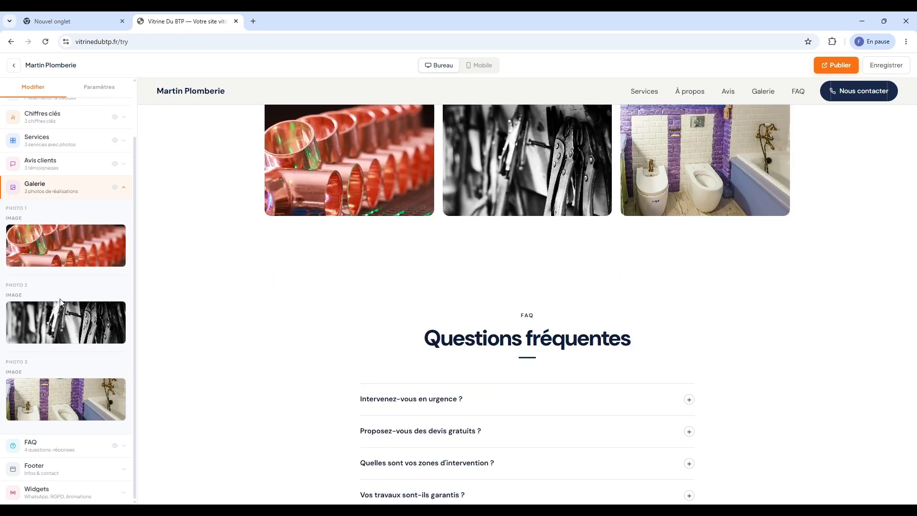
click(89, 449)
scroll(420, 296, down, 2)
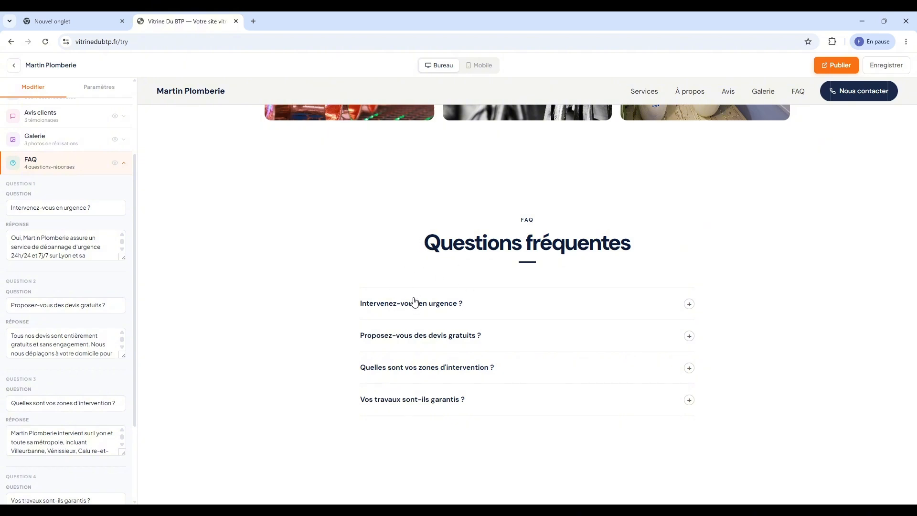
scroll(382, 290, down, 1)
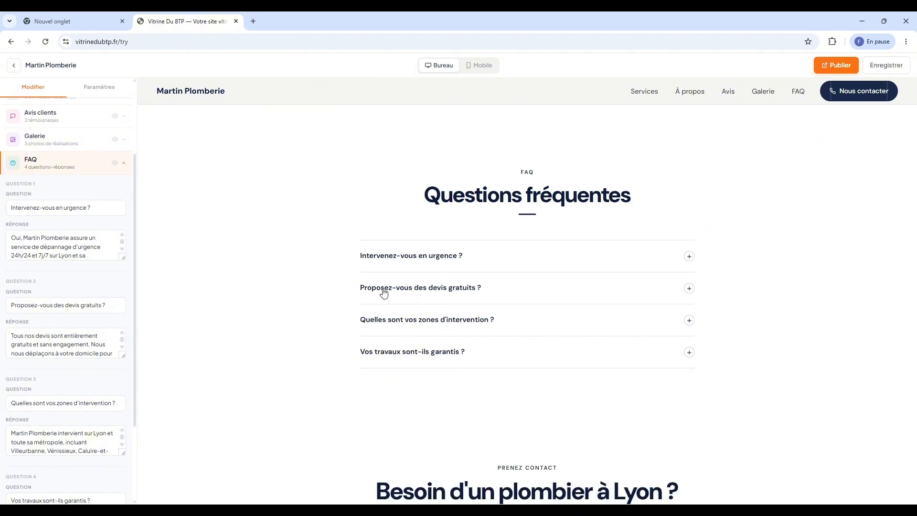
Expand the FAQ answers on emergencies, free quotes and intervention zones
click(403, 256)
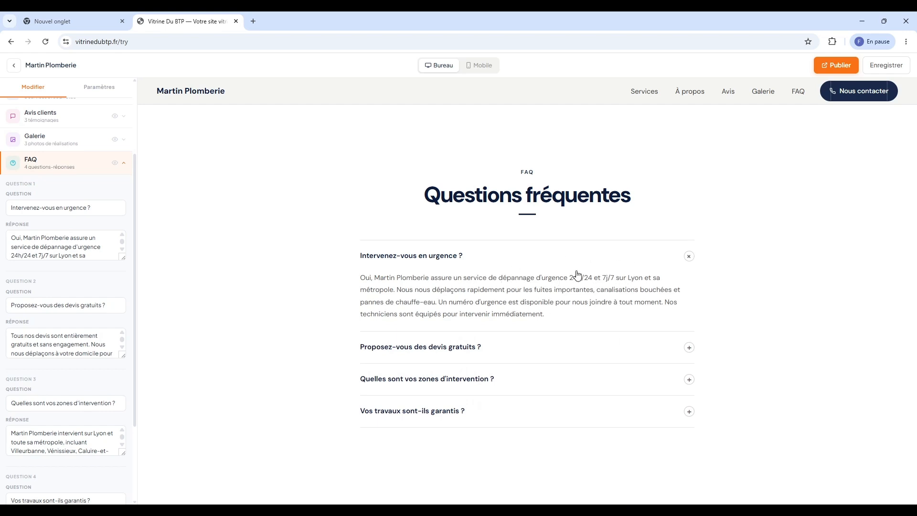
drag(574, 280, 593, 278)
scroll(587, 298, down, 1)
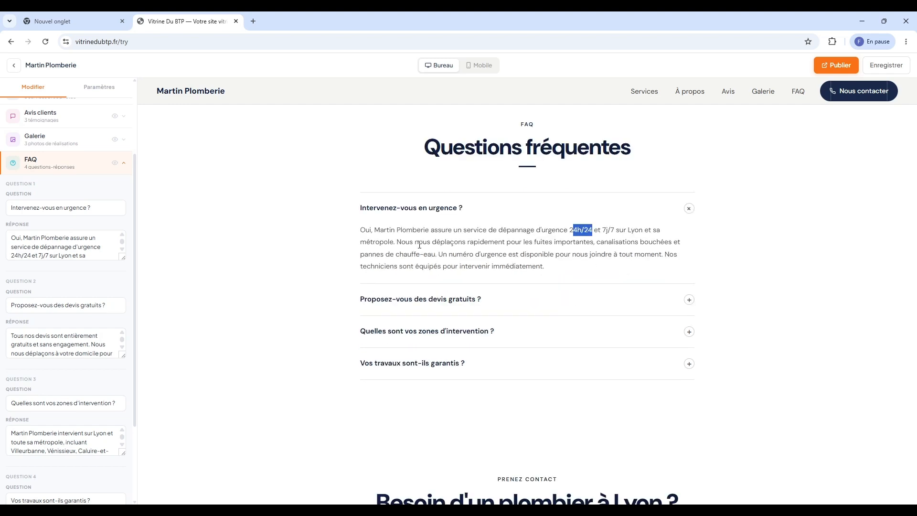
click(466, 306)
scroll(439, 282, down, 4)
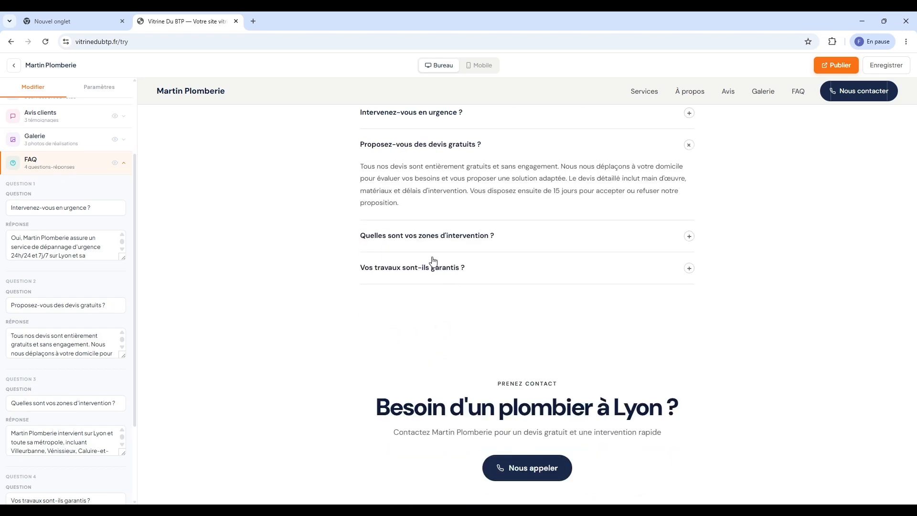
scroll(461, 244, up, 5)
scroll(459, 249, down, 4)
scroll(453, 277, up, 2)
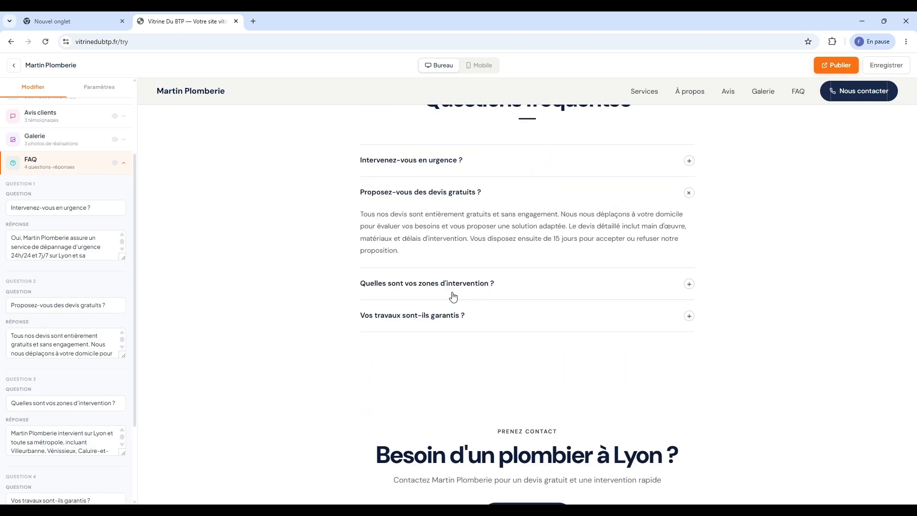
click(452, 289)
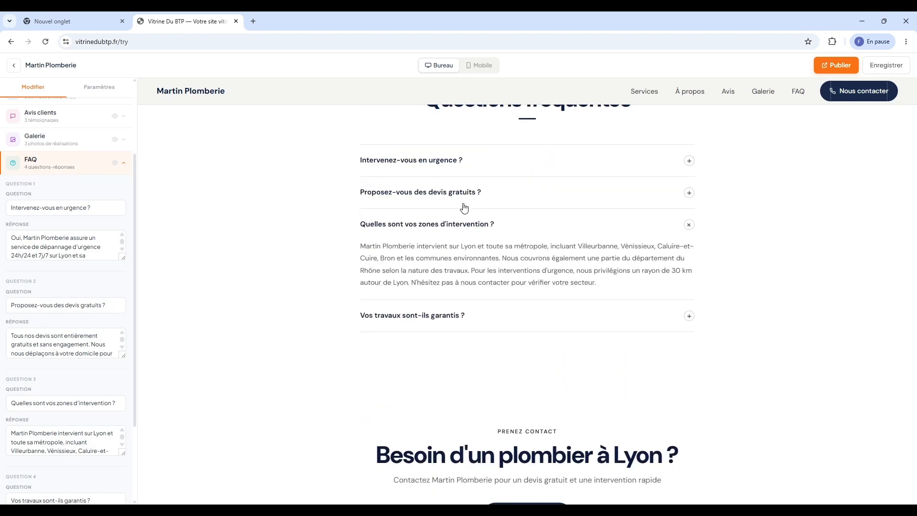
scroll(479, 263, down, 3)
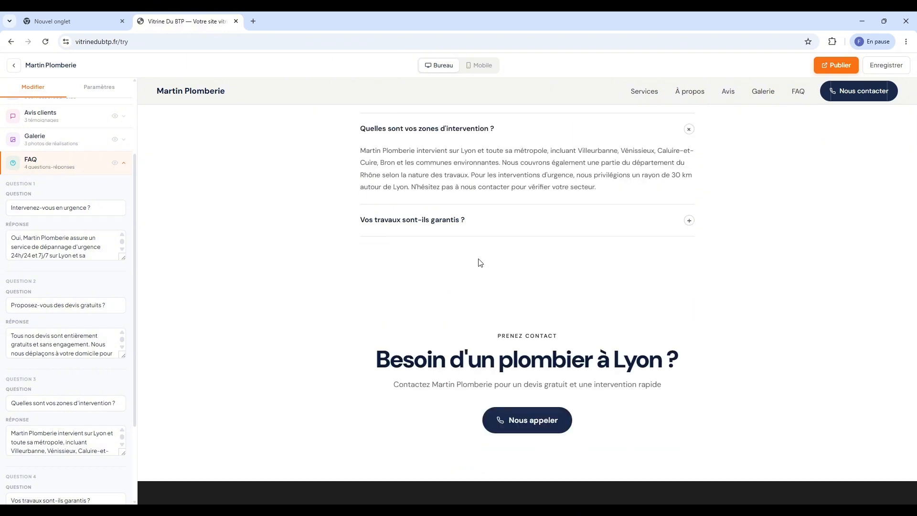
scroll(501, 260, down, 1)
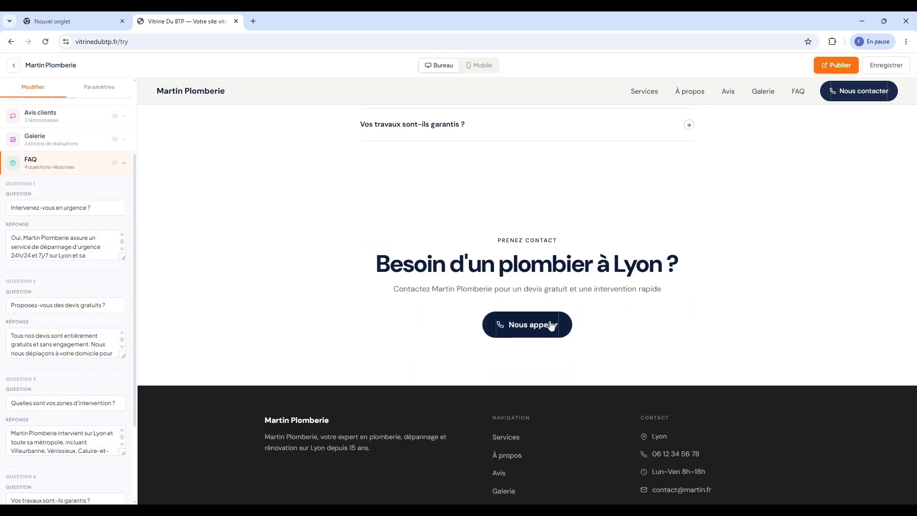
Test the 'Nous appeler' button, close its popup and scroll back to the top
click(525, 324)
click(487, 305)
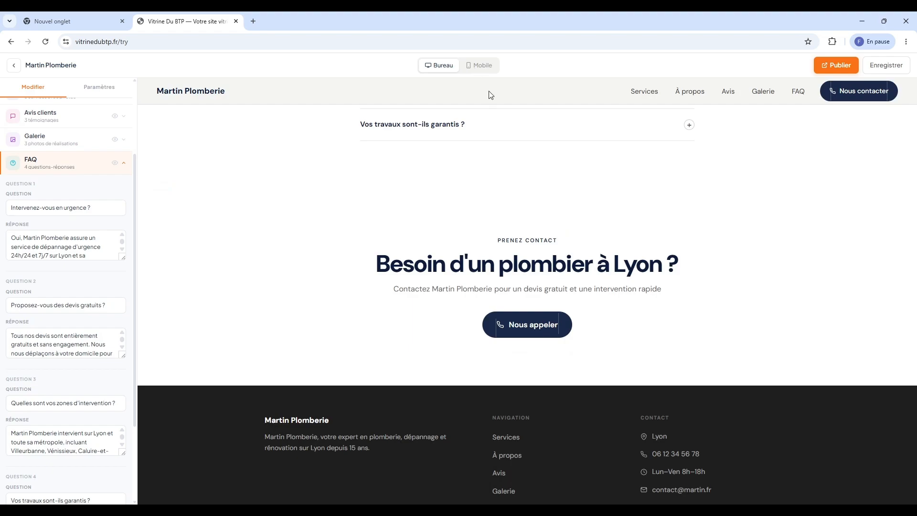
scroll(522, 150, up, 10)
scroll(521, 151, up, 15)
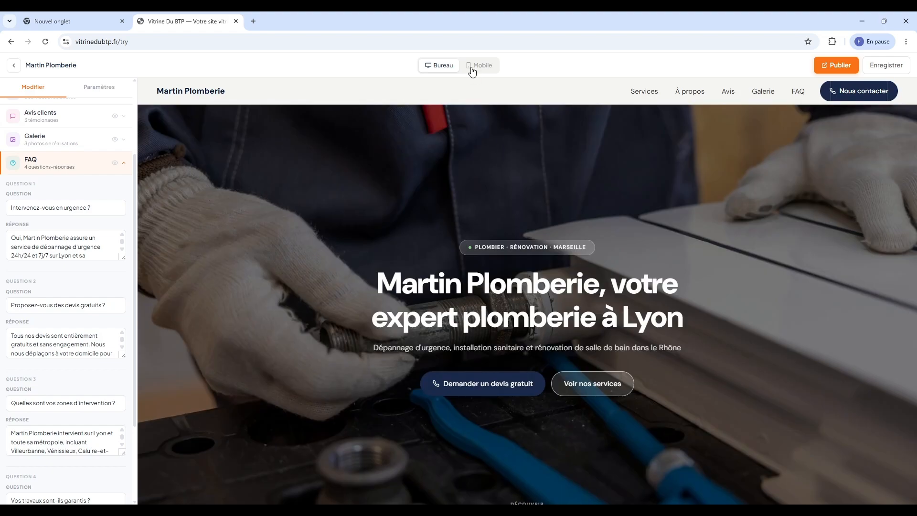
Switch to the mobile preview and try 'Demander un devis gratuit', dismissing the app prompt
click(483, 66)
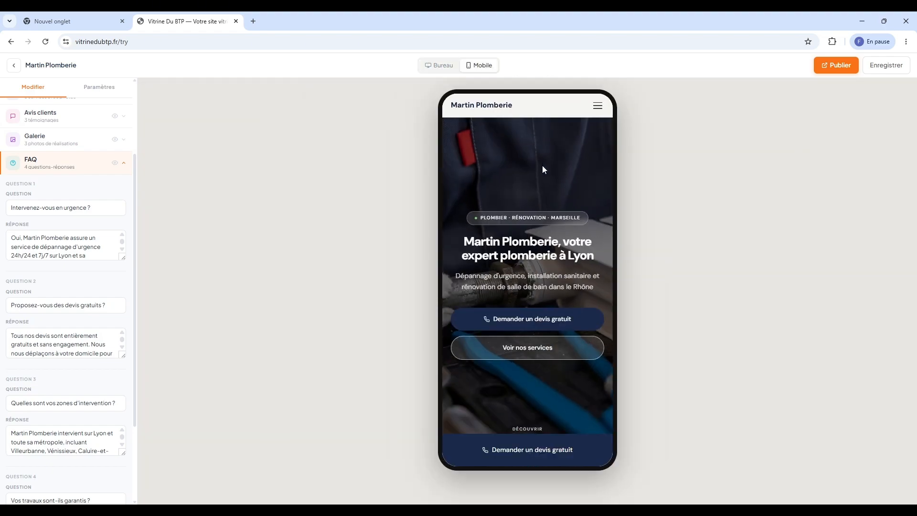
scroll(543, 170, down, 5)
scroll(540, 179, down, 5)
scroll(537, 225, up, 10)
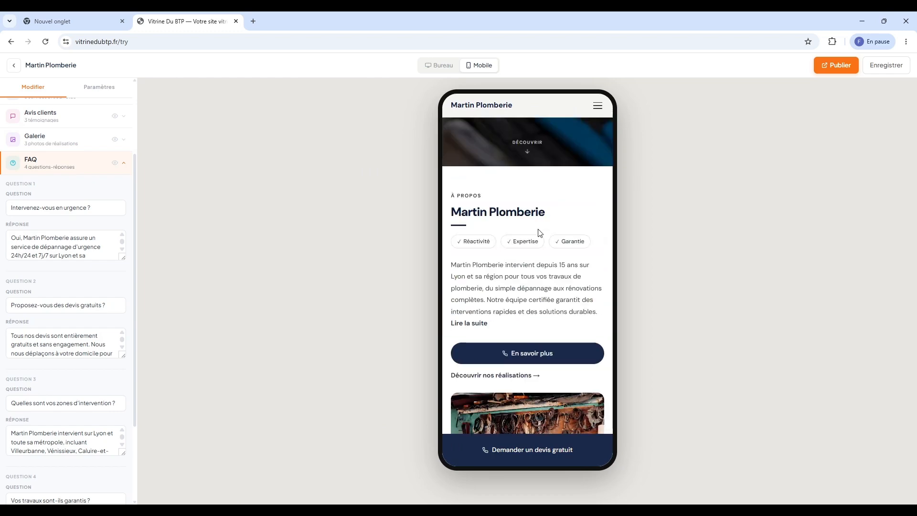
scroll(533, 187, down, 10)
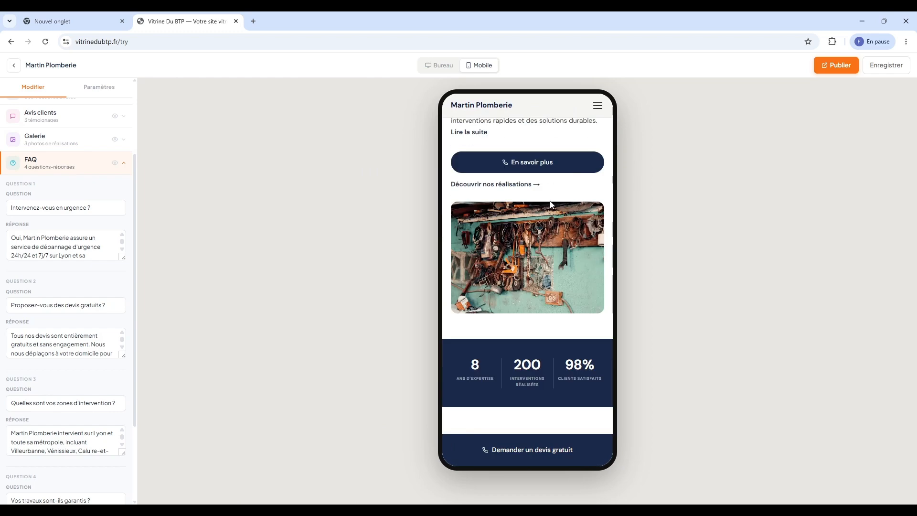
scroll(549, 210, up, 5)
scroll(561, 234, up, 10)
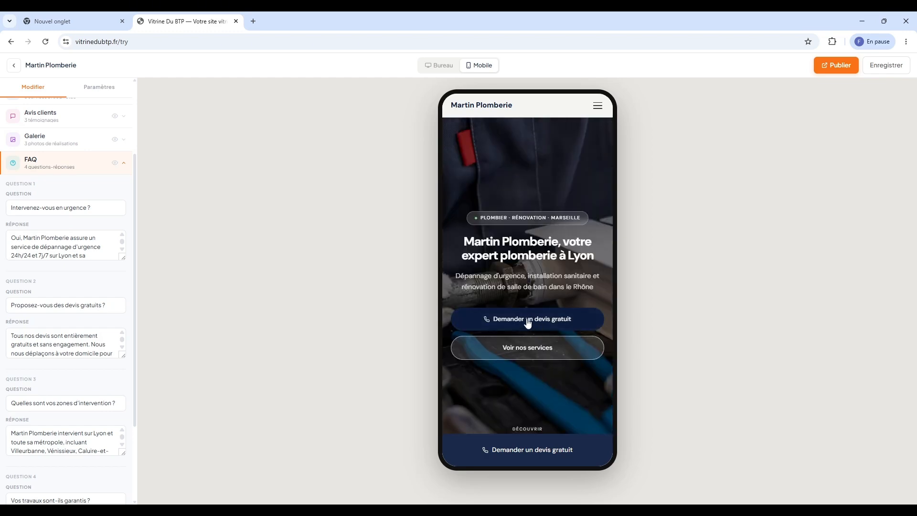
click(528, 322)
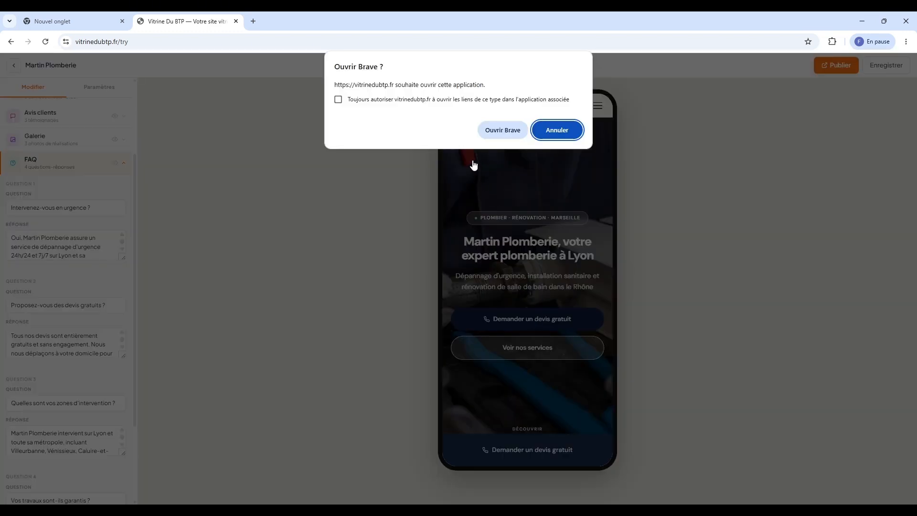
click(556, 130)
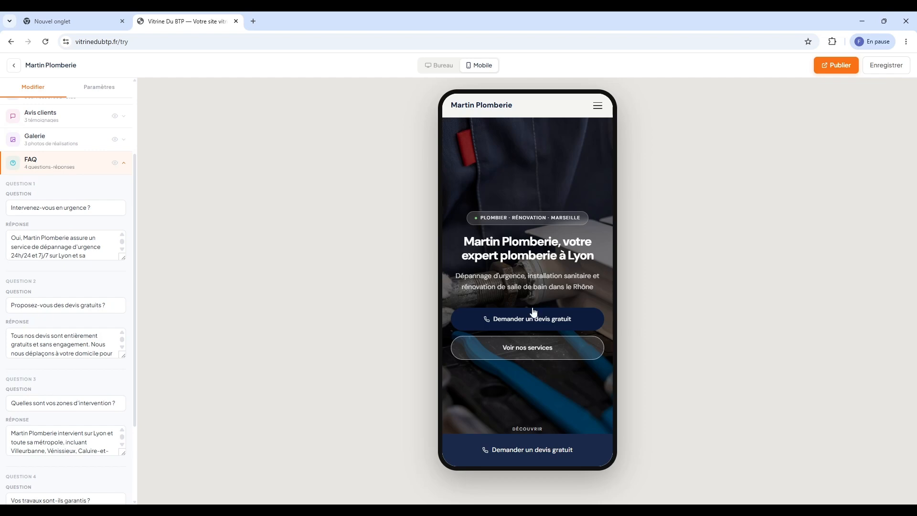
Scroll the mobile FAQ and collapse the intervention zones answer
scroll(538, 315, down, 12)
scroll(526, 267, up, 4)
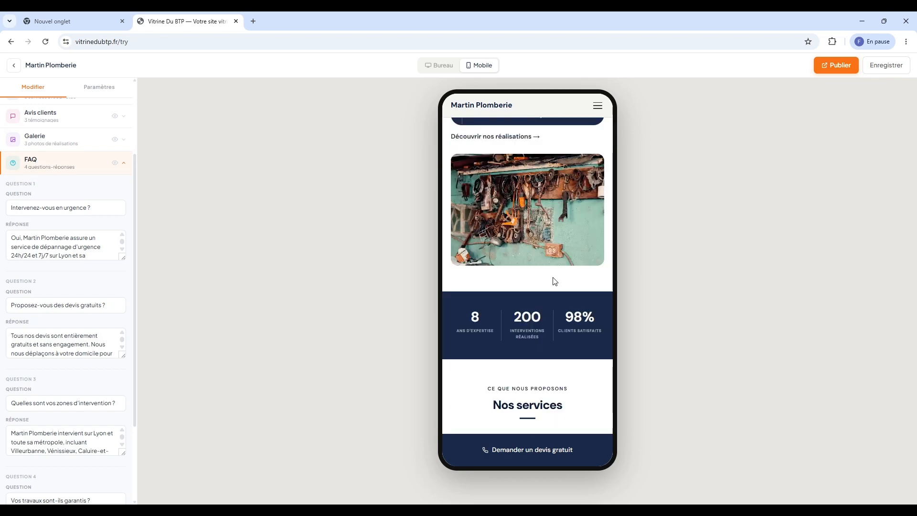
scroll(566, 291, down, 12)
scroll(549, 315, down, 8)
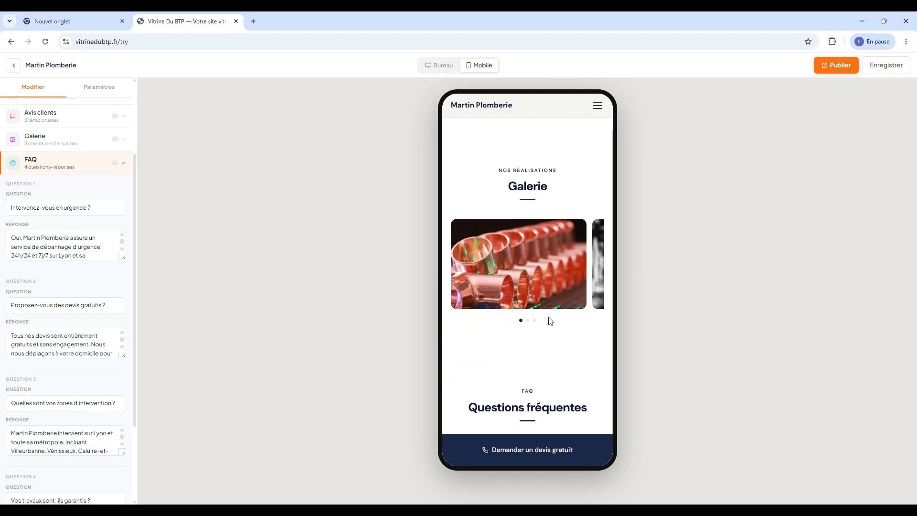
click(557, 280)
scroll(538, 278, down, 8)
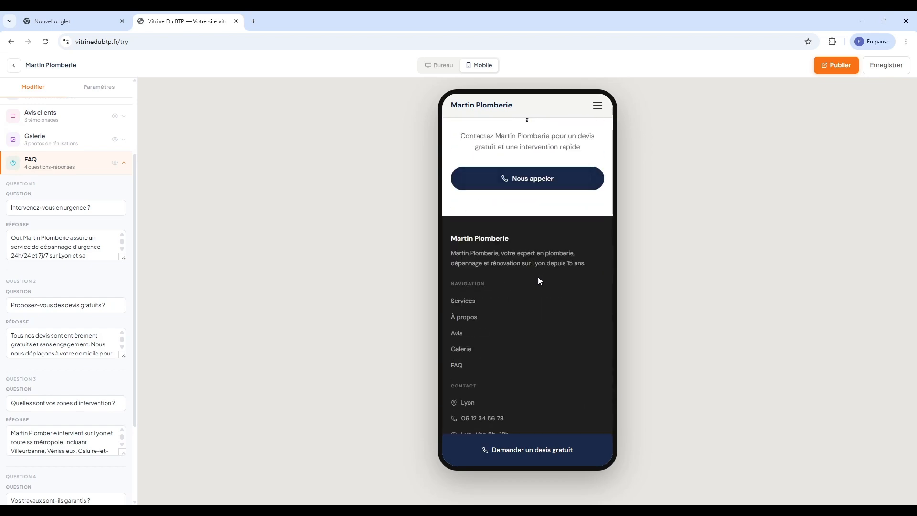
scroll(523, 301, up, 20)
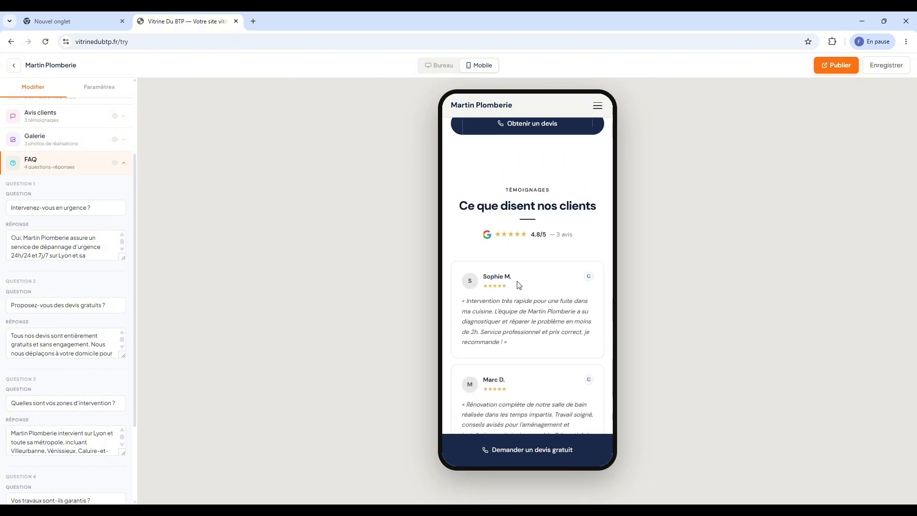
scroll(519, 285, up, 15)
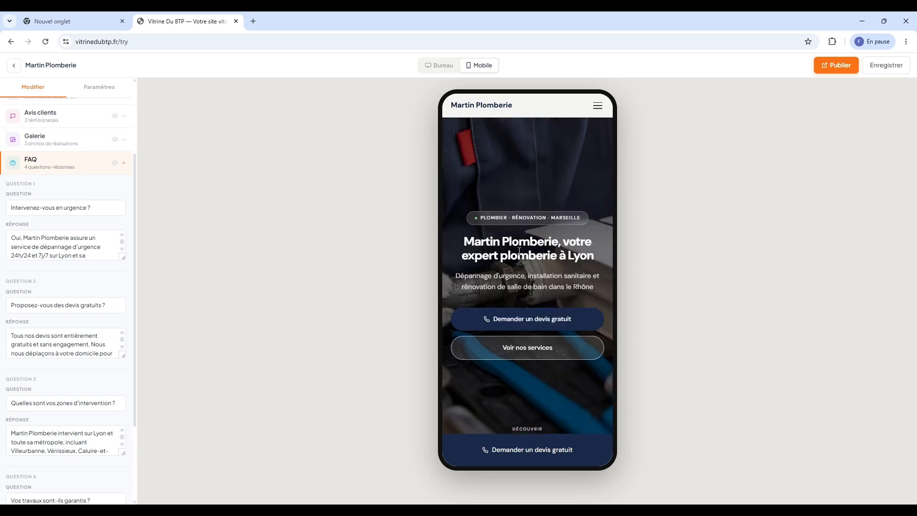
Open and close the mobile hamburger menu, then return to the desktop layout
click(597, 106)
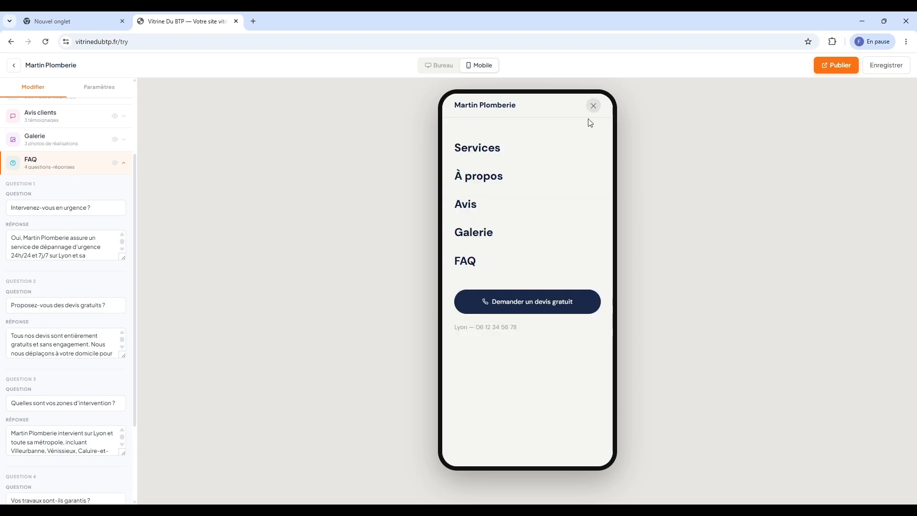
click(450, 202)
scroll(520, 233, down, 12)
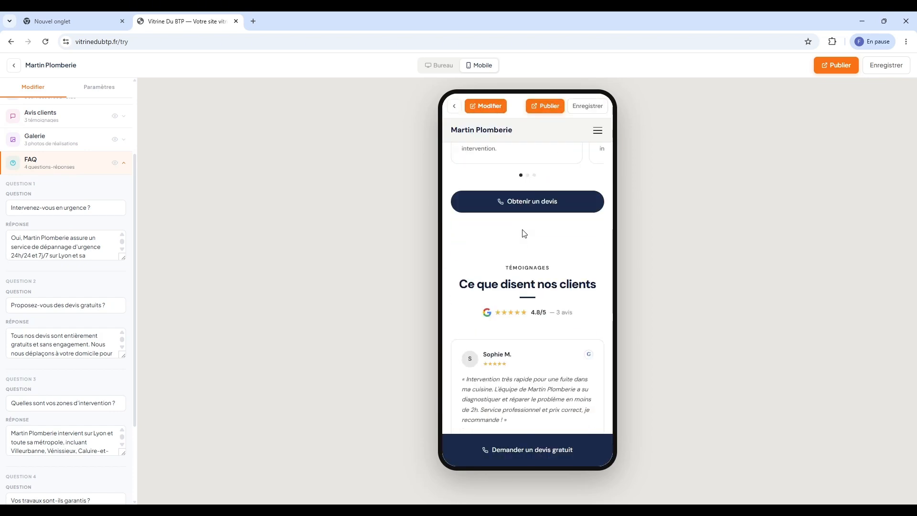
scroll(593, 135, up, 5)
click(441, 65)
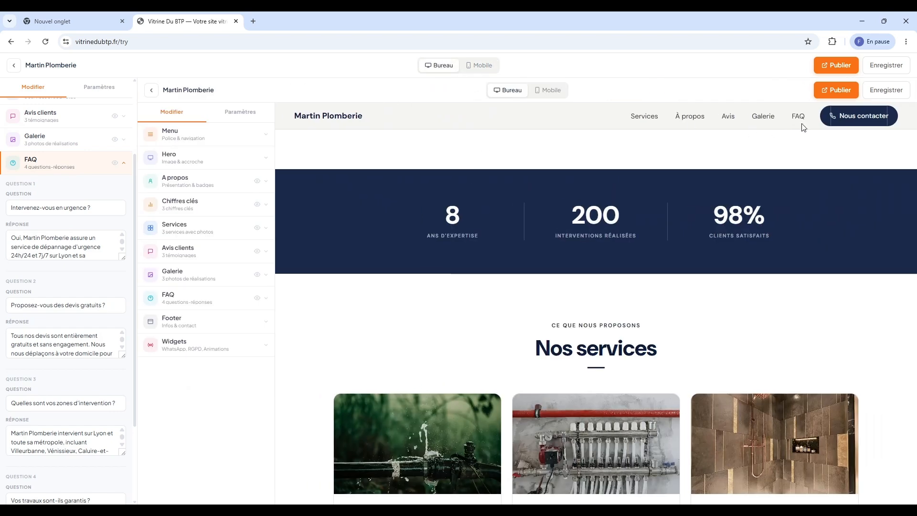
Start publishing with Publier, choosing to create a new account and entering its e-mail
click(844, 67)
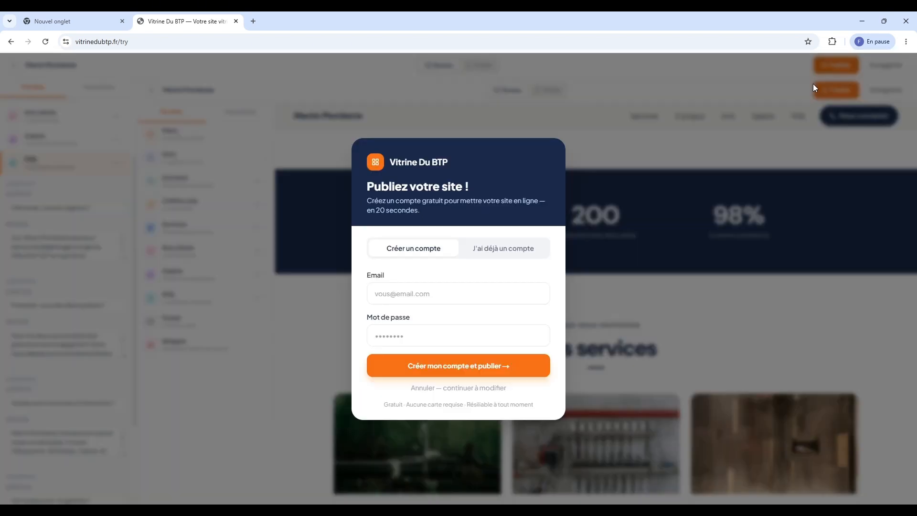
click(494, 247)
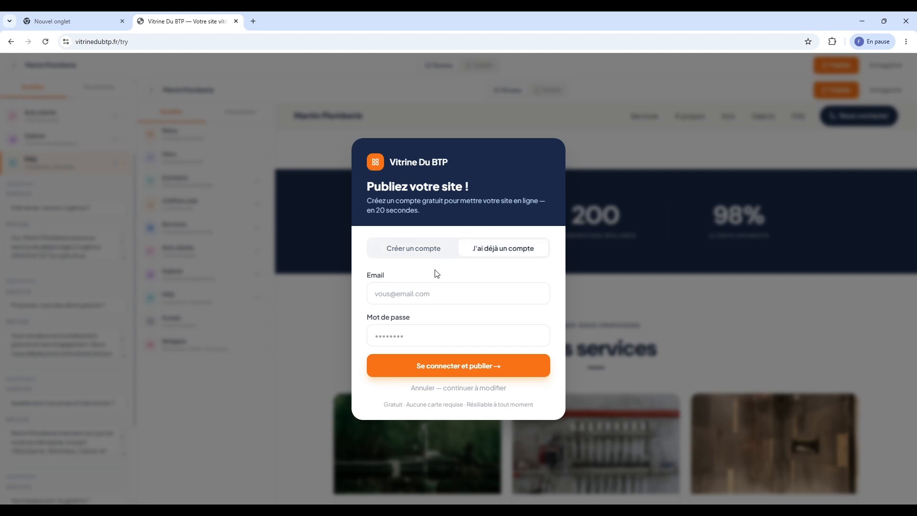
click(424, 254)
click(439, 286)
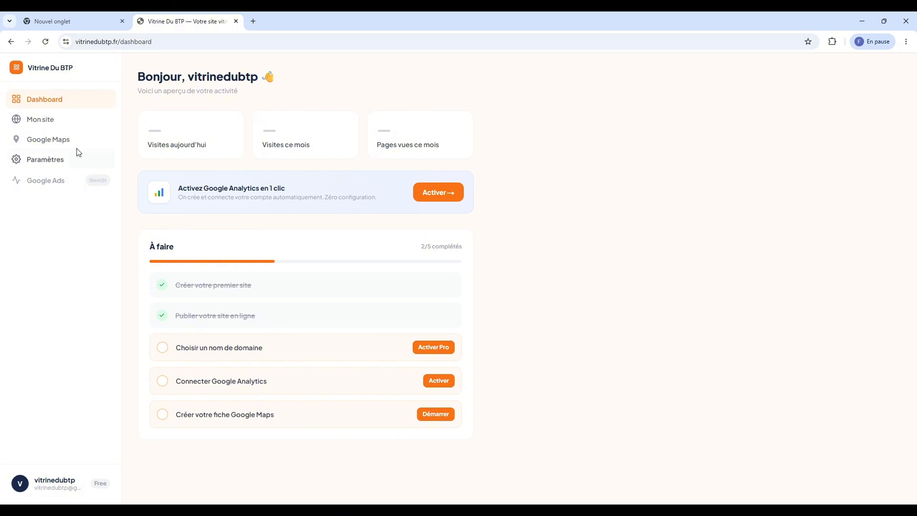
click(66, 126)
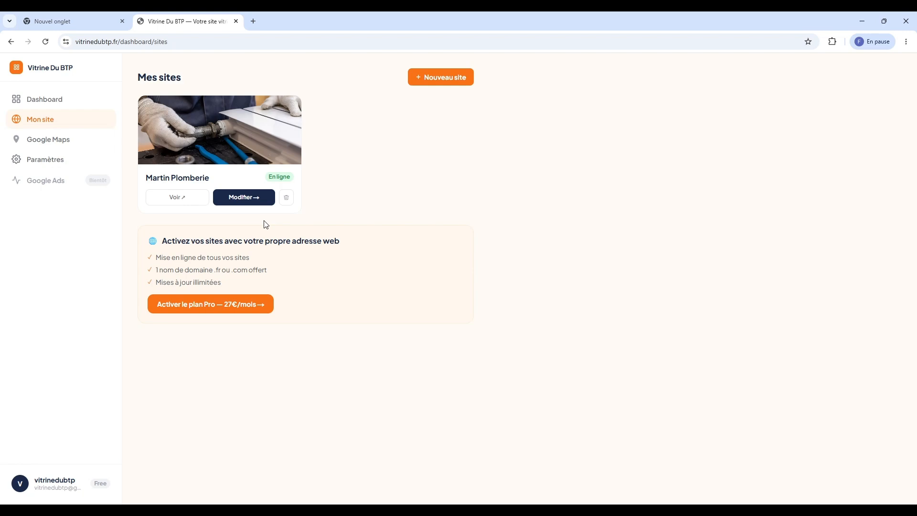
drag(210, 178, 146, 178)
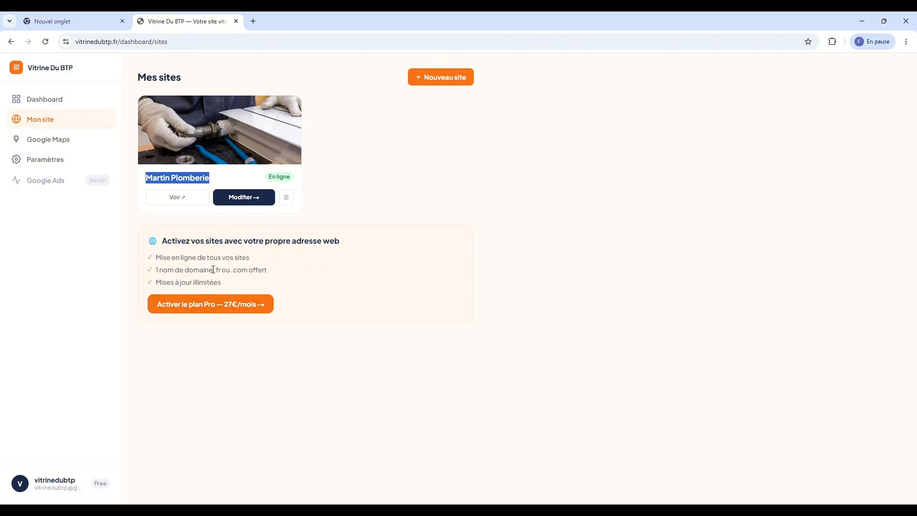
Start the 27 €/month Pro plan checkout and enter the card number, expiry and CVC
click(215, 304)
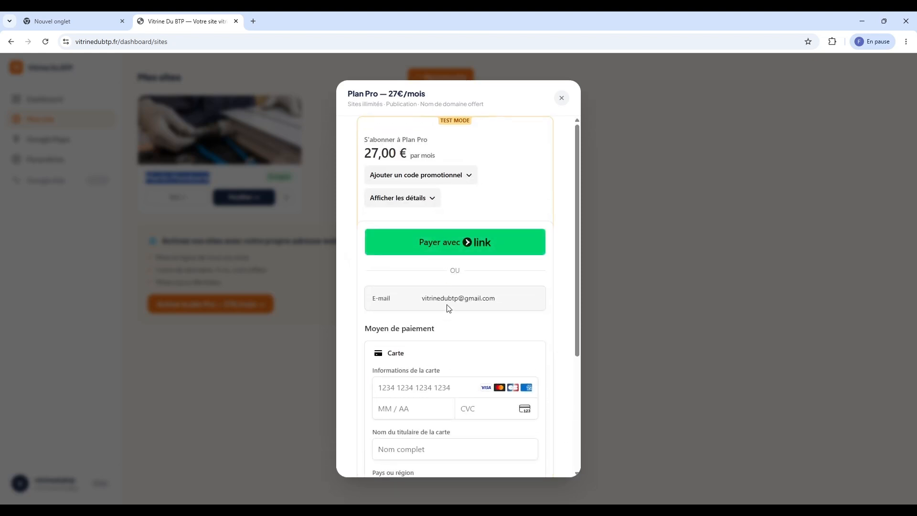
click(433, 381)
text(2727)
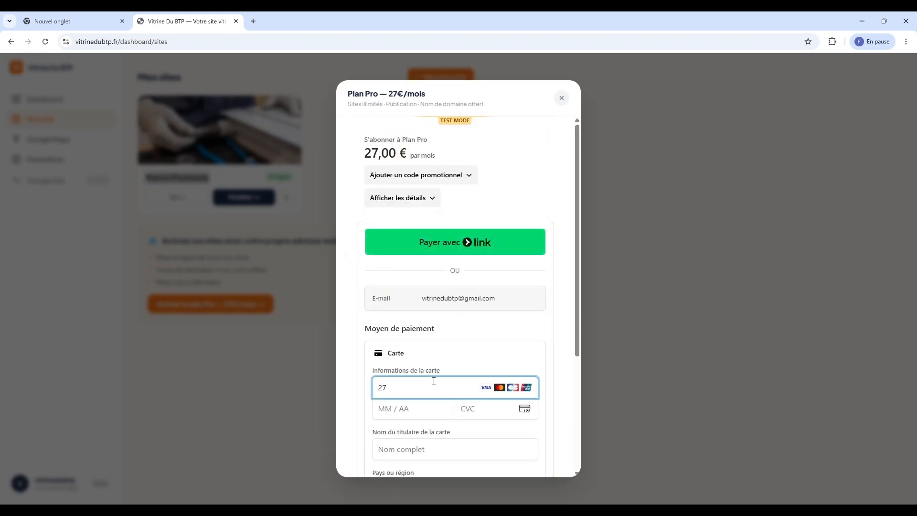
key(BackSpace)
key(BackSpace)
text(424)
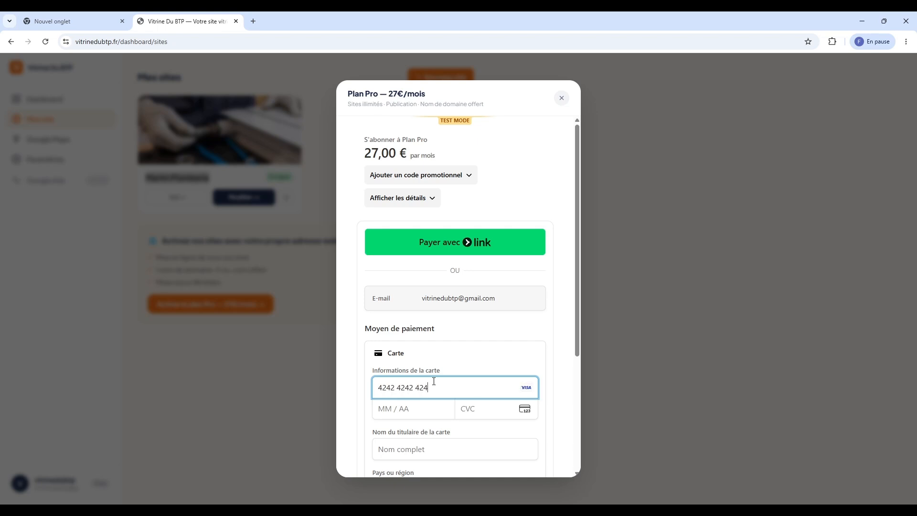
text(242424242424210)
text(2)
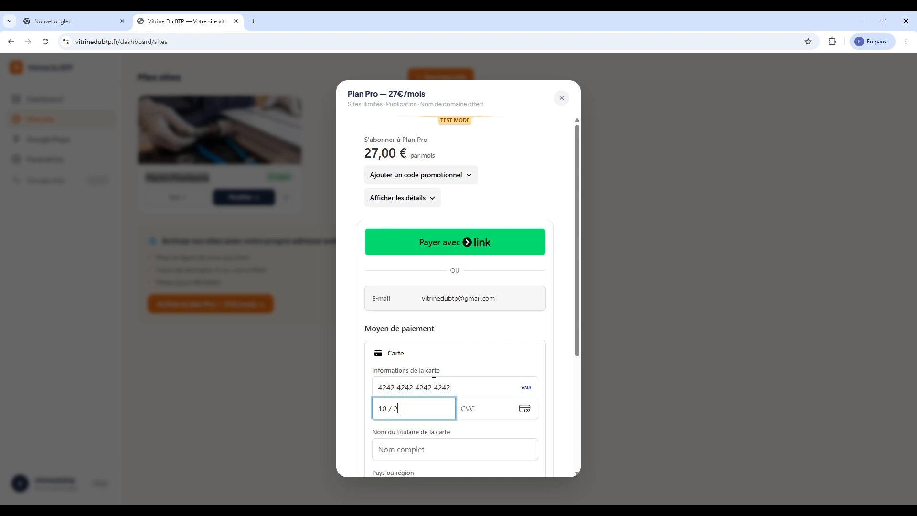
text(92)
Fill in the cardholder's name and pay to subscribe to the Pro plan
scroll(434, 381, down, 4)
click(415, 278)
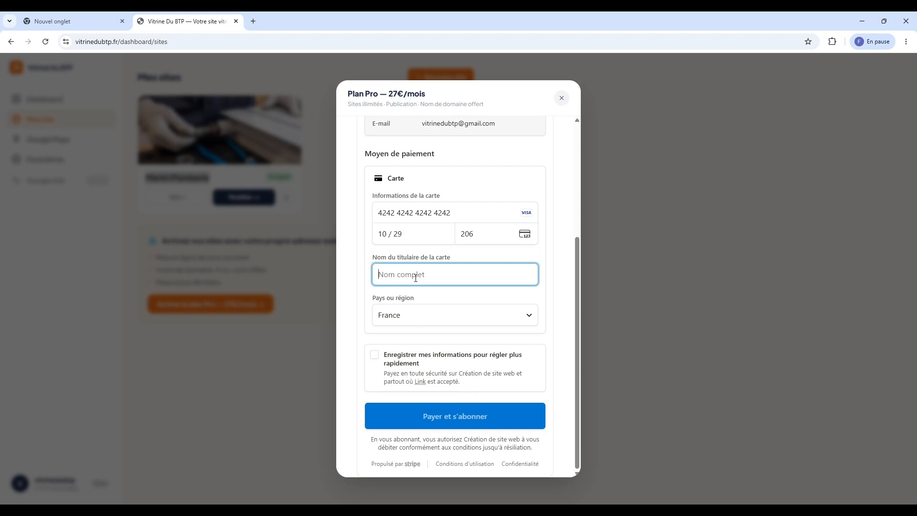
text(kef)
click(489, 423)
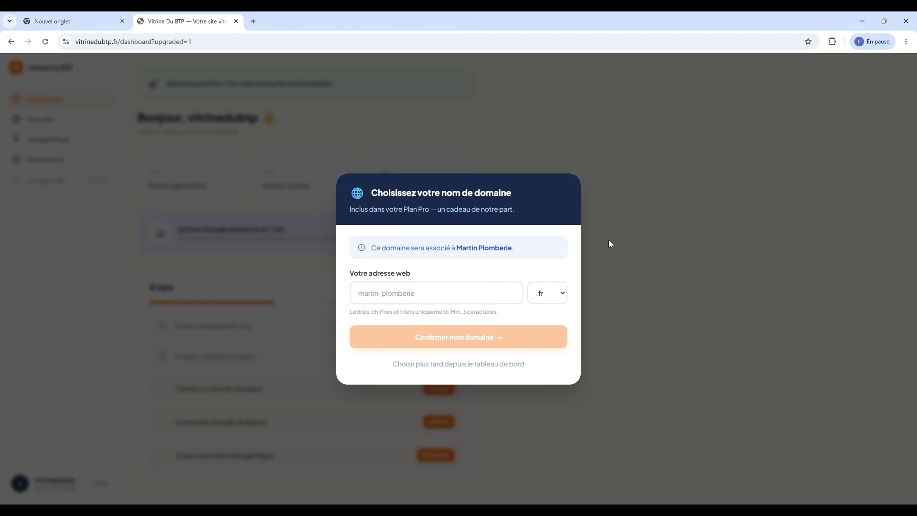
Postpone the domain choice and go via Google Maps to the Mes sites page
click(501, 285)
click(477, 366)
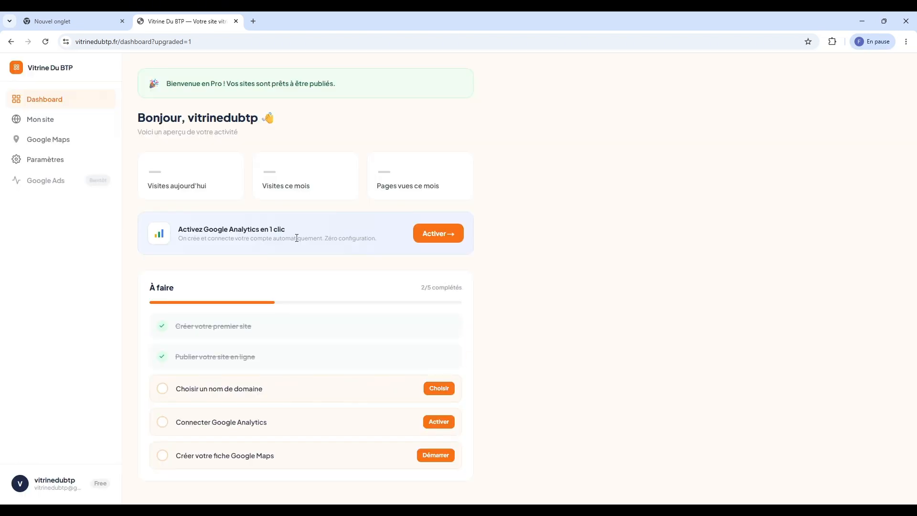
click(43, 139)
click(47, 122)
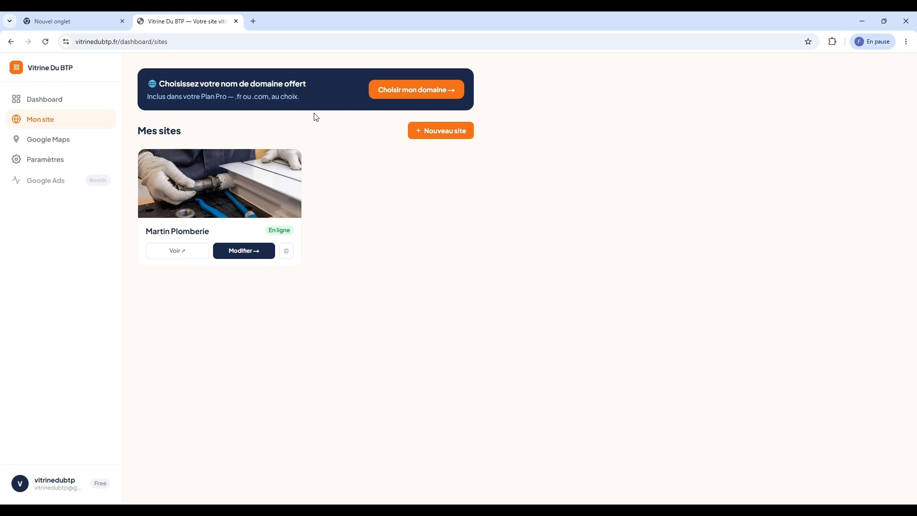
Open the free domain-name chooser from the Mes sites banner, postpone once, then reopen it
click(392, 93)
click(455, 366)
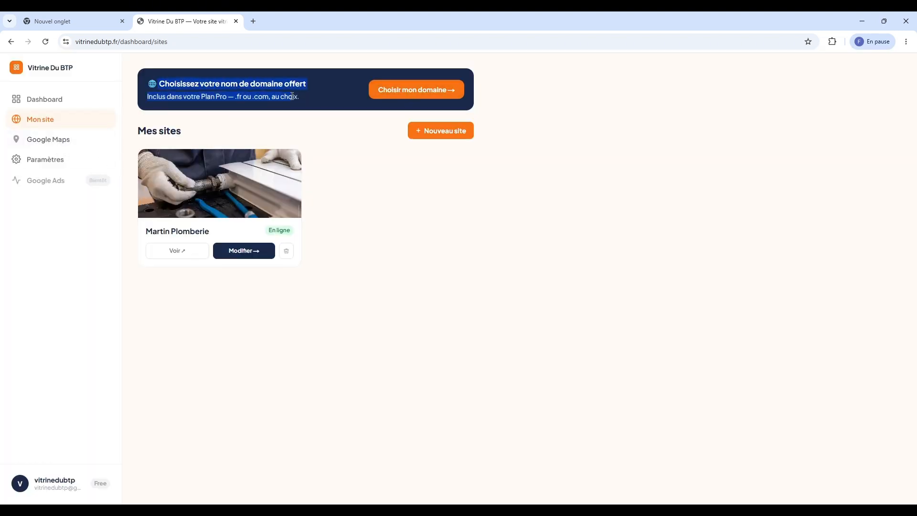
click(383, 90)
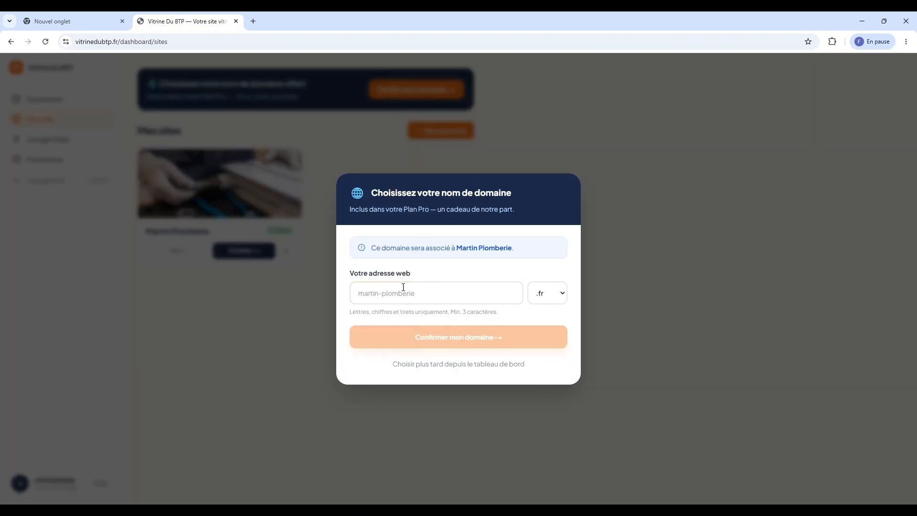
Enter martin-plombier-lyon as the web address after finding martin-plomberie taken
click(445, 286)
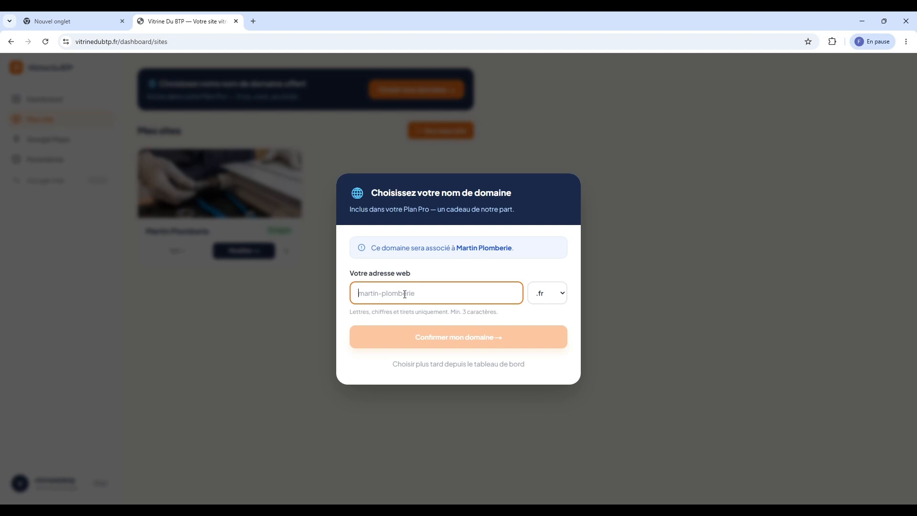
text(martin-)
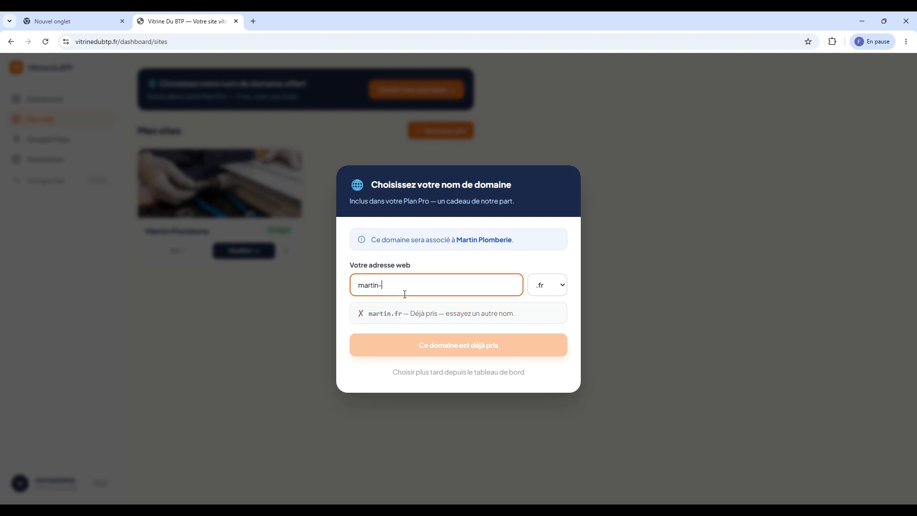
text(plomberie)
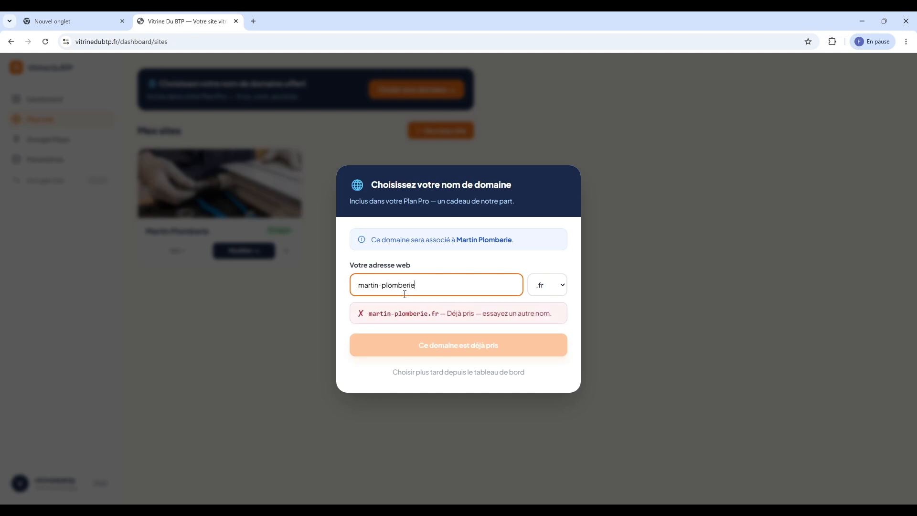
key(BackSpace)
key(BackSpace)
key(BackSpace)
key(BackSpace)
key(BackSpace)
key(BackSpace)
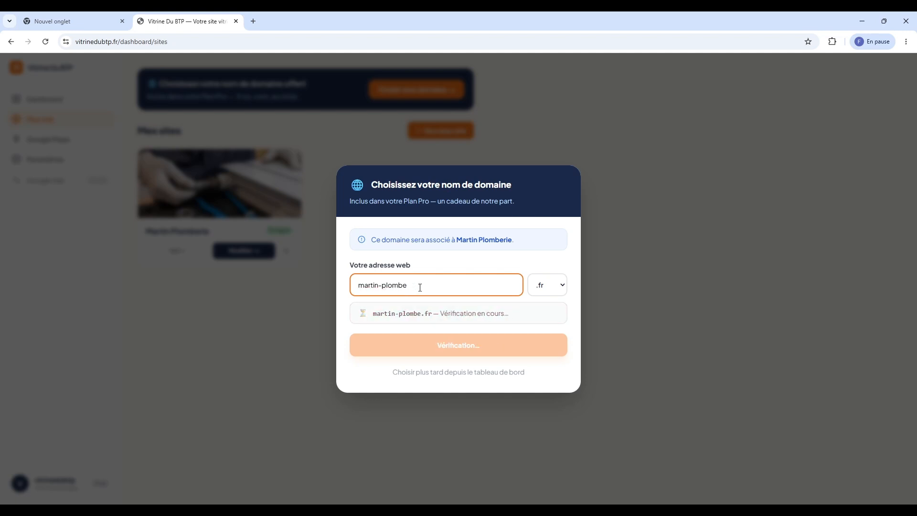
text(mbier-lyon)
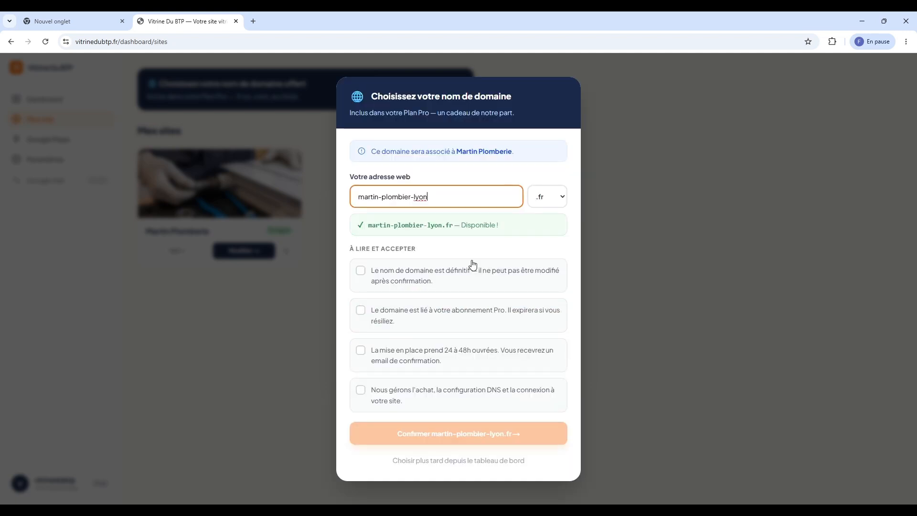
click(483, 246)
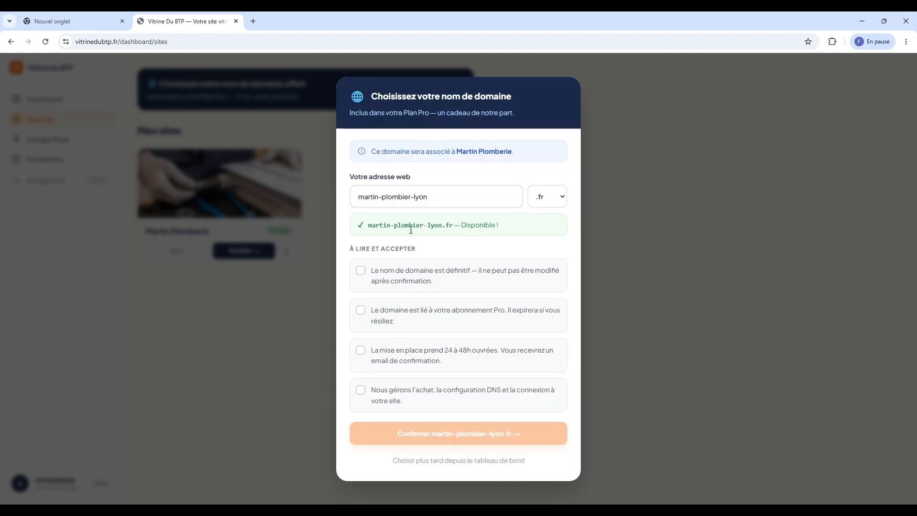
drag(372, 224, 454, 228)
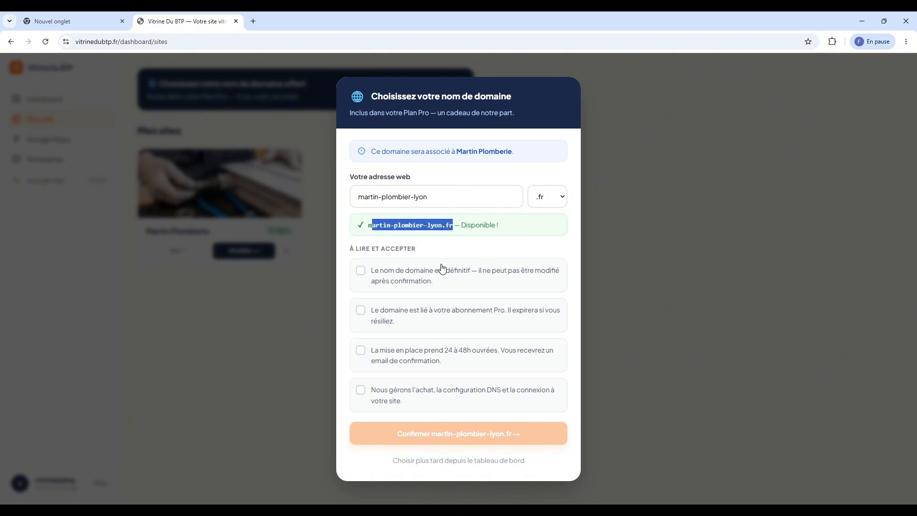
click(413, 246)
drag(354, 249, 443, 253)
click(443, 252)
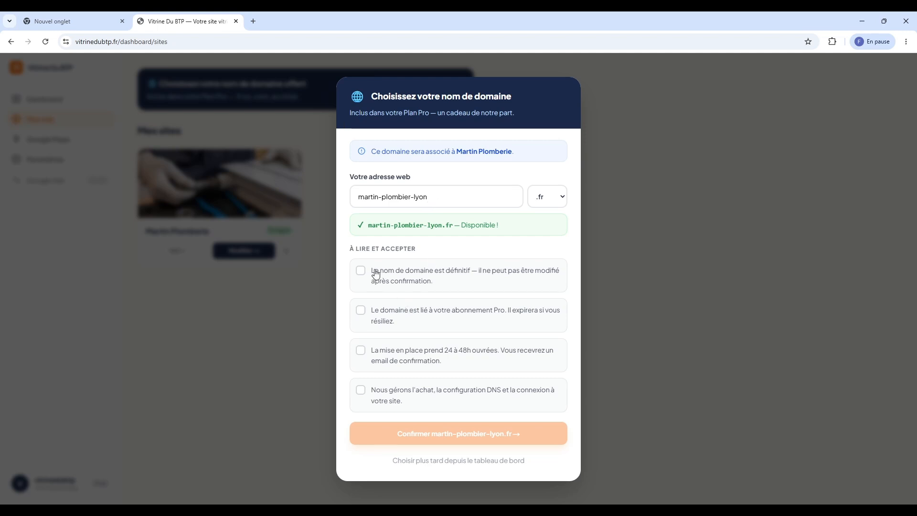
Accept all four domain conditions: permanence, Pro dependency, 24–48h delay, and managed DNS setup
click(392, 264)
click(368, 321)
click(365, 357)
drag(444, 351, 471, 352)
click(449, 355)
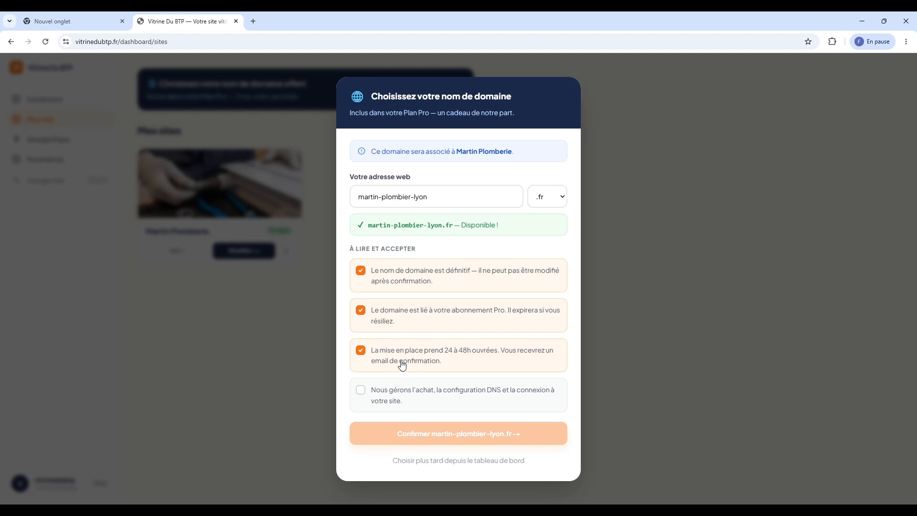
click(372, 400)
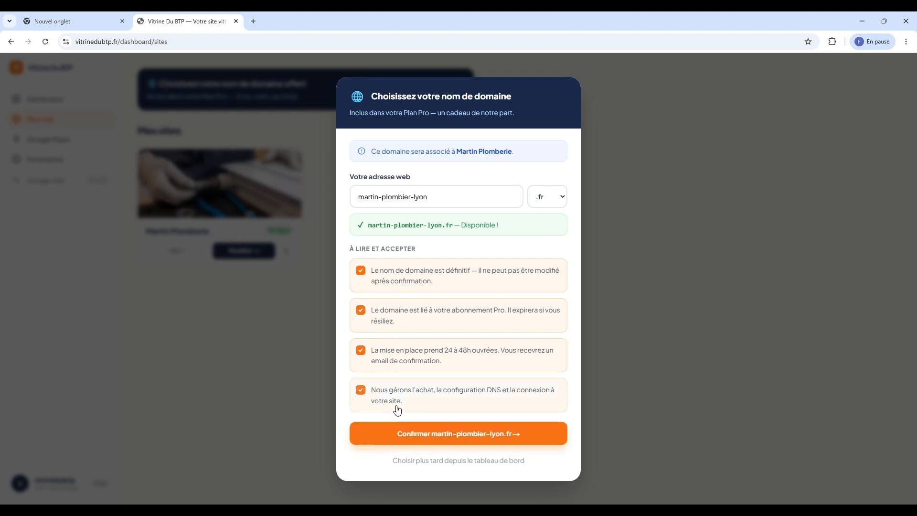
Confirm martin-plombier-lyon.fr as the domain and read the configuration-in-progress banner
click(454, 437)
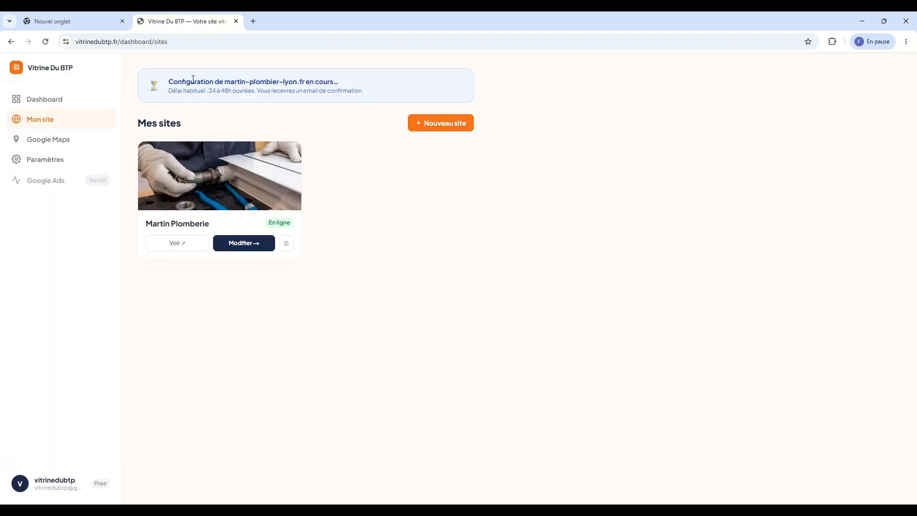
drag(169, 81, 348, 81)
click(174, 78)
click(327, 89)
Review the domain name in the banner and the Mes sites heading
drag(306, 82, 224, 83)
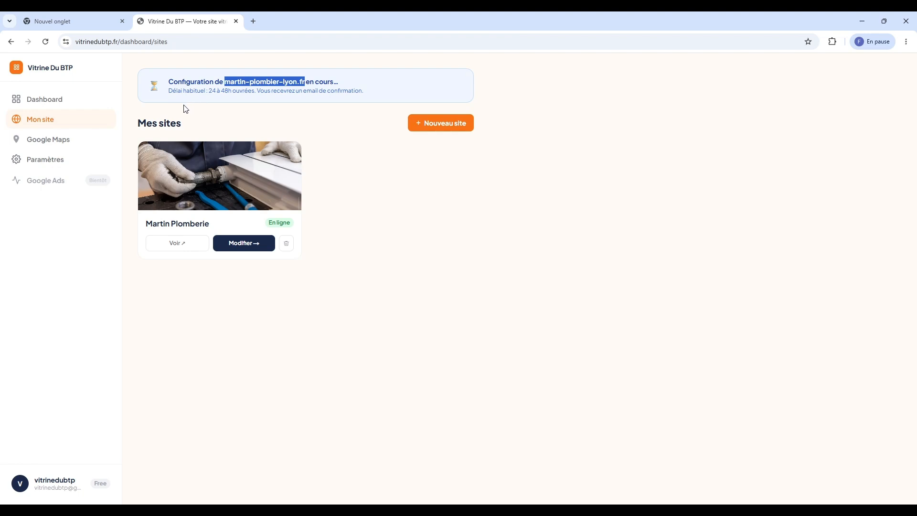
click(149, 83)
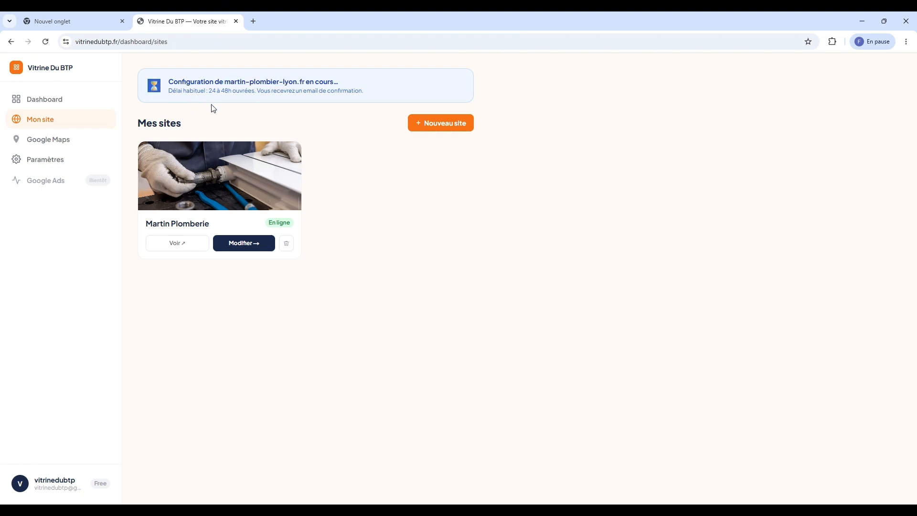
drag(199, 122, 144, 123)
click(213, 123)
drag(218, 82, 273, 82)
click(289, 88)
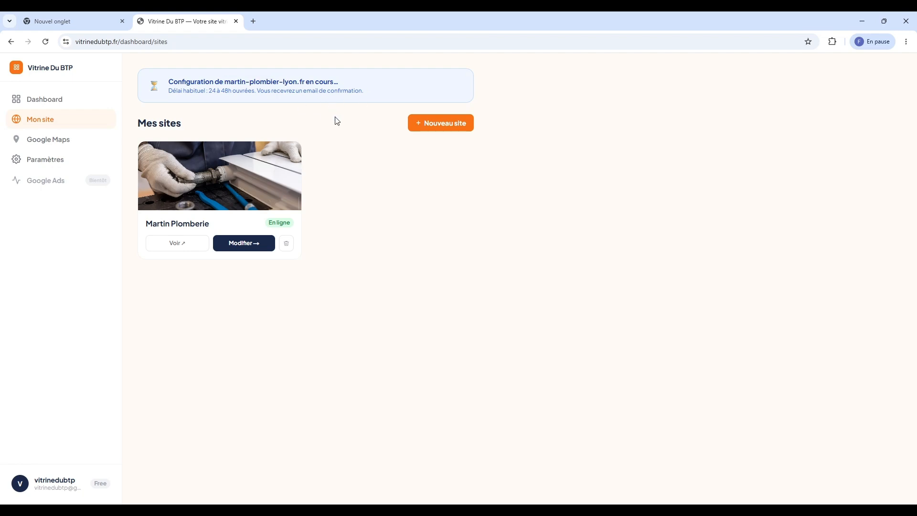